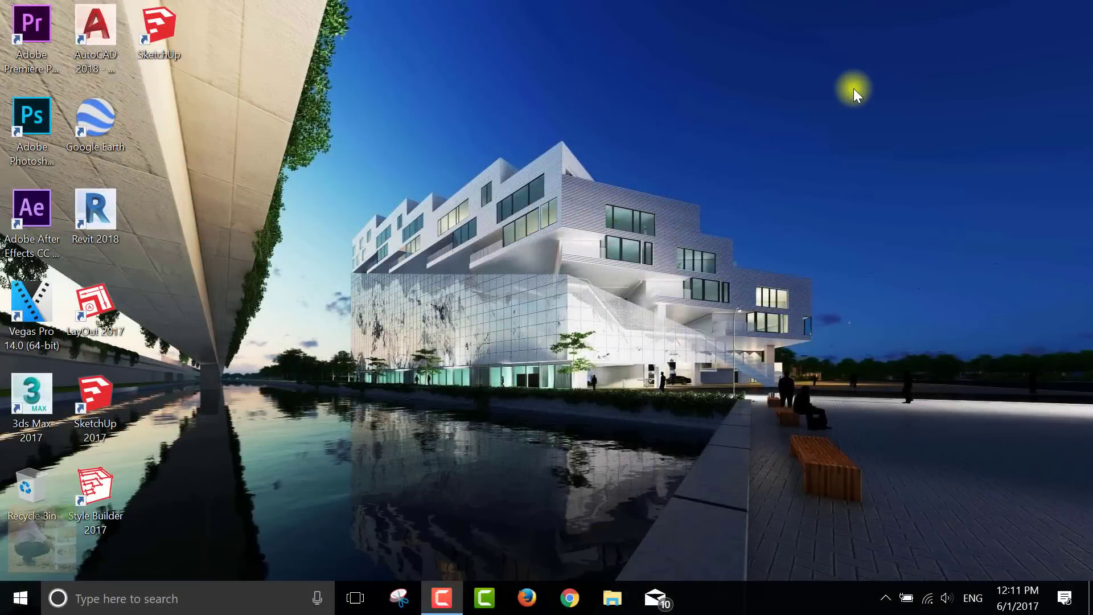
Refresh the Windows desktop using its right-click menu
right_click(853, 87)
click(909, 165)
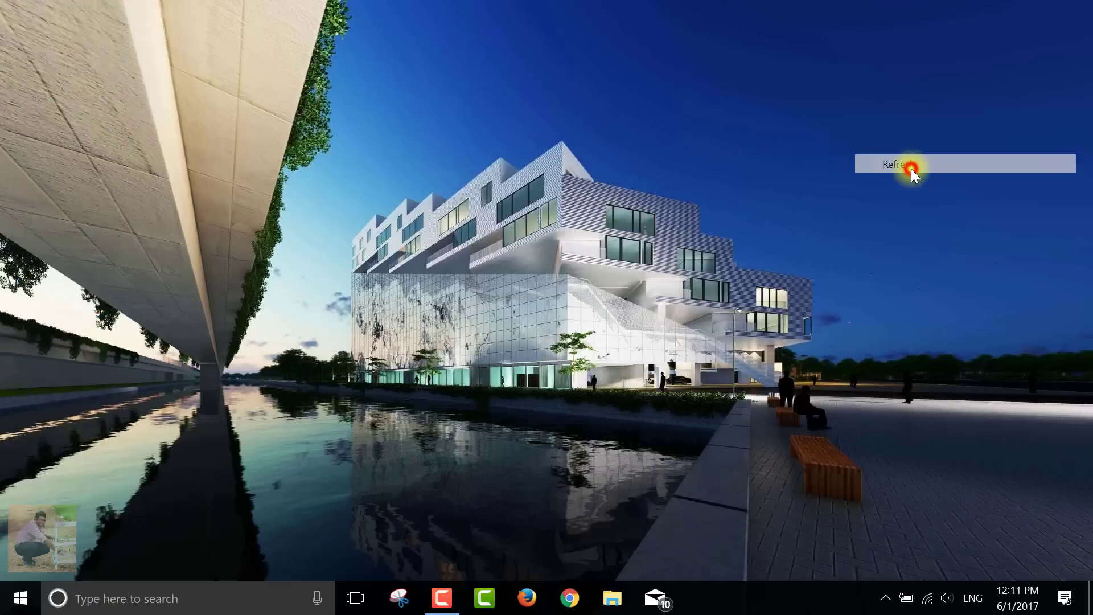
Launch SketchUp Pro 2016 from its desktop icon into a new untitled model and open the File menu
double_click(160, 27)
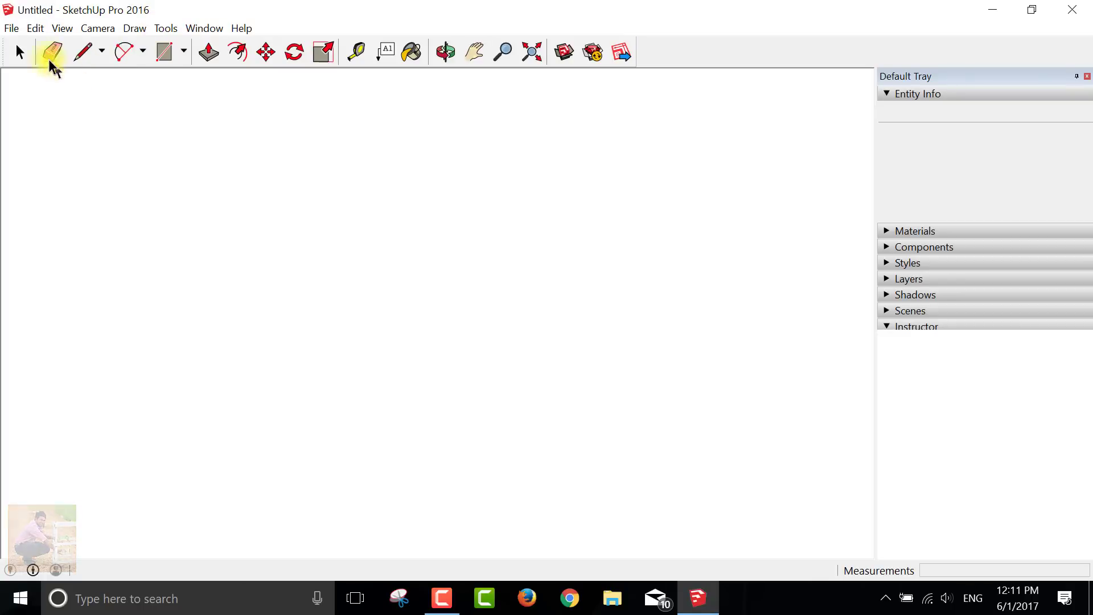
click(16, 30)
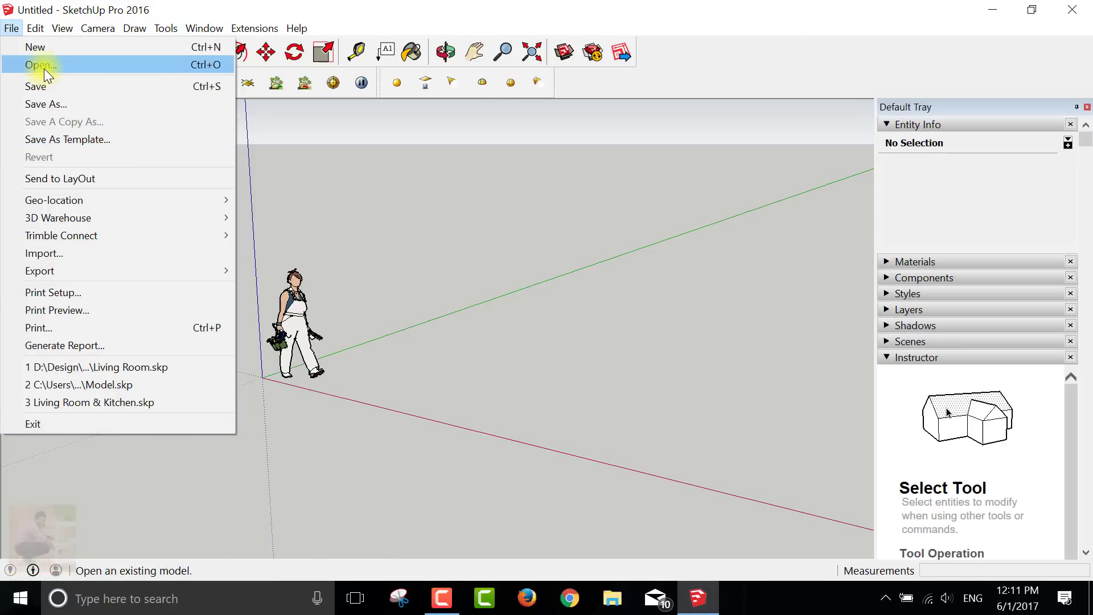
Open D:\Design\SKP Models\Living & kitchen room\Living Room & Kitchen.skp without saving the untitled model
click(43, 66)
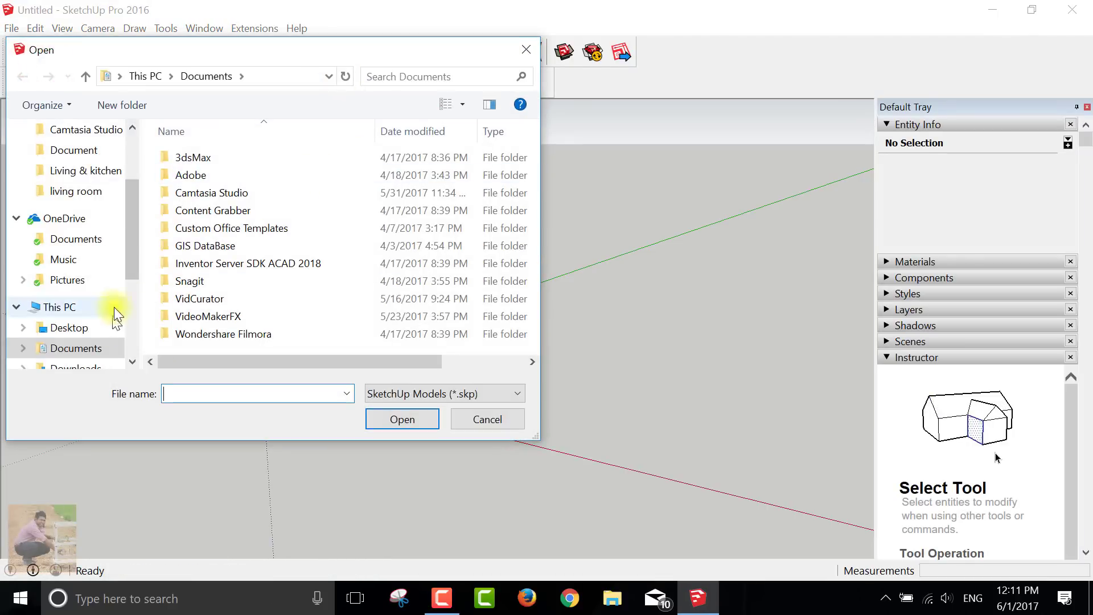
drag(128, 230, 128, 319)
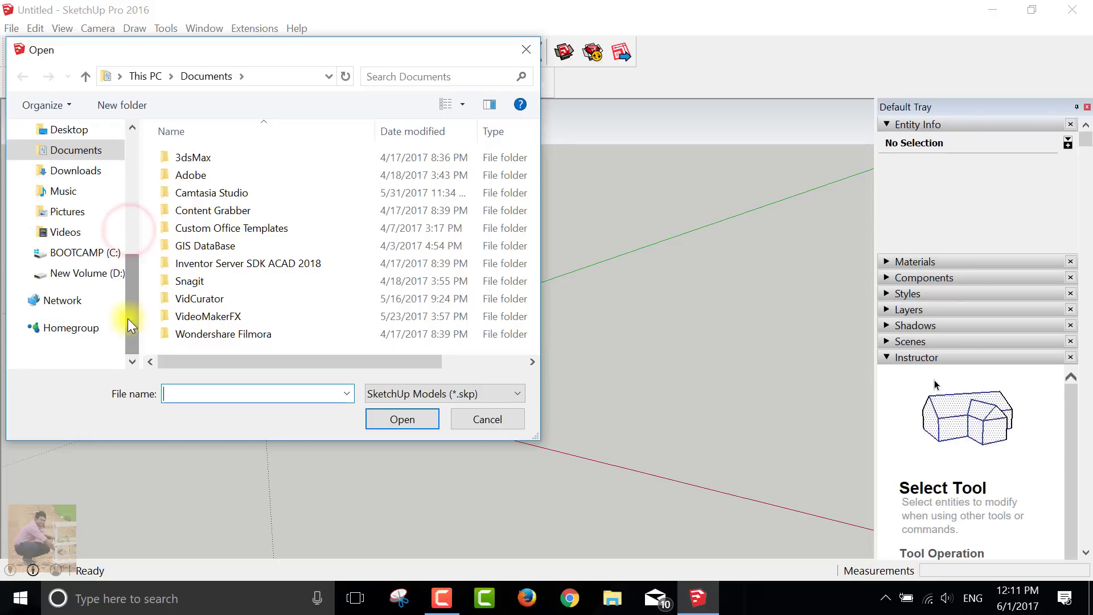
click(94, 272)
double_click(194, 158)
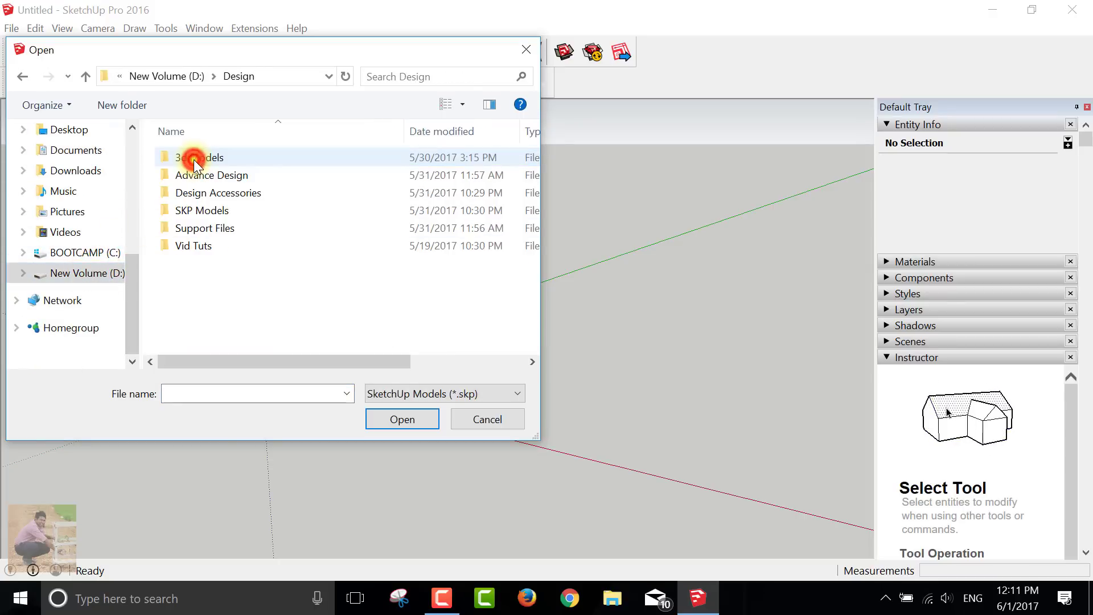
double_click(203, 210)
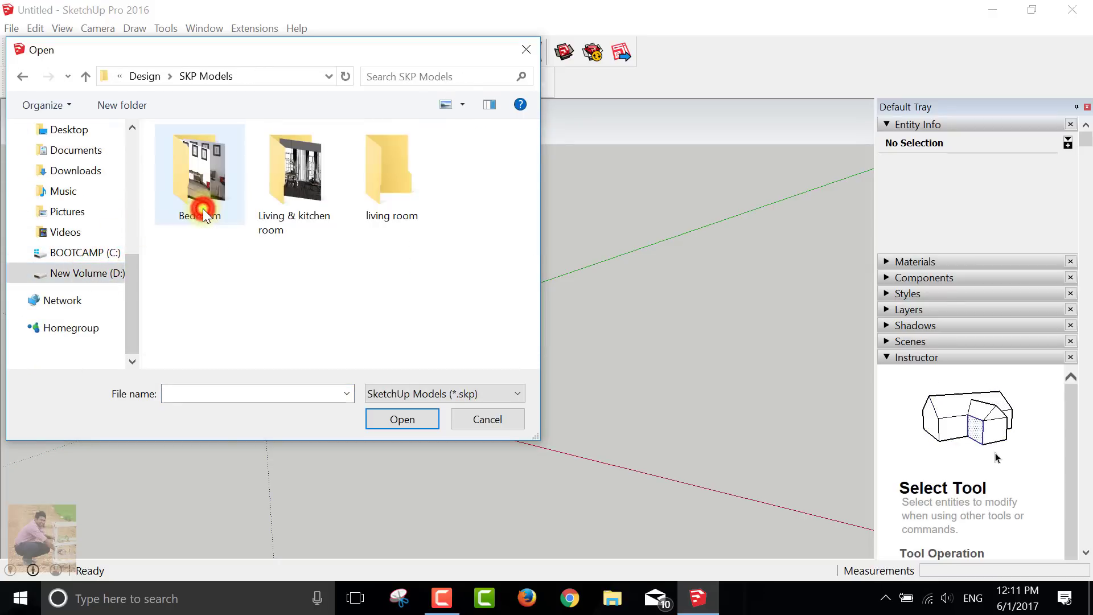
double_click(298, 187)
click(258, 187)
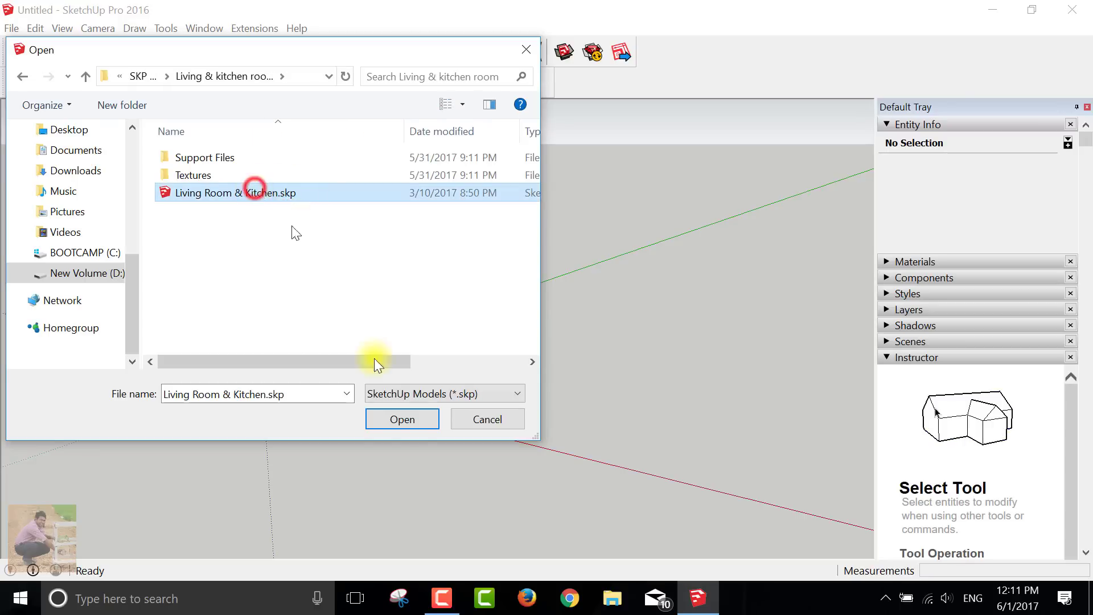
click(391, 419)
click(528, 339)
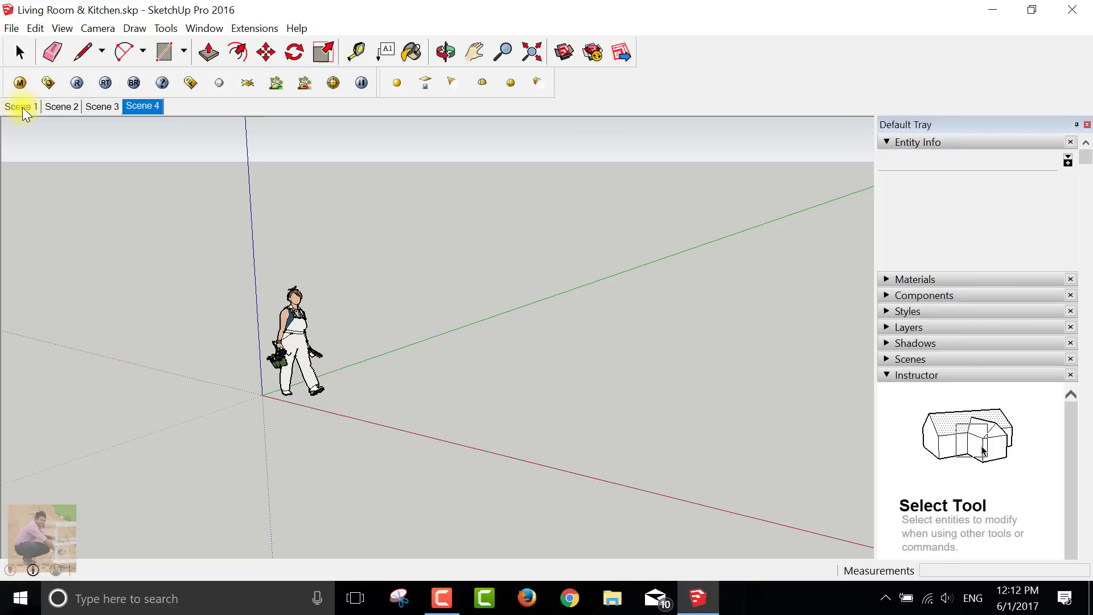
Preview Scenes 1 through 4, revisit Scenes 3 and 2, and finish on Scene 4
click(20, 107)
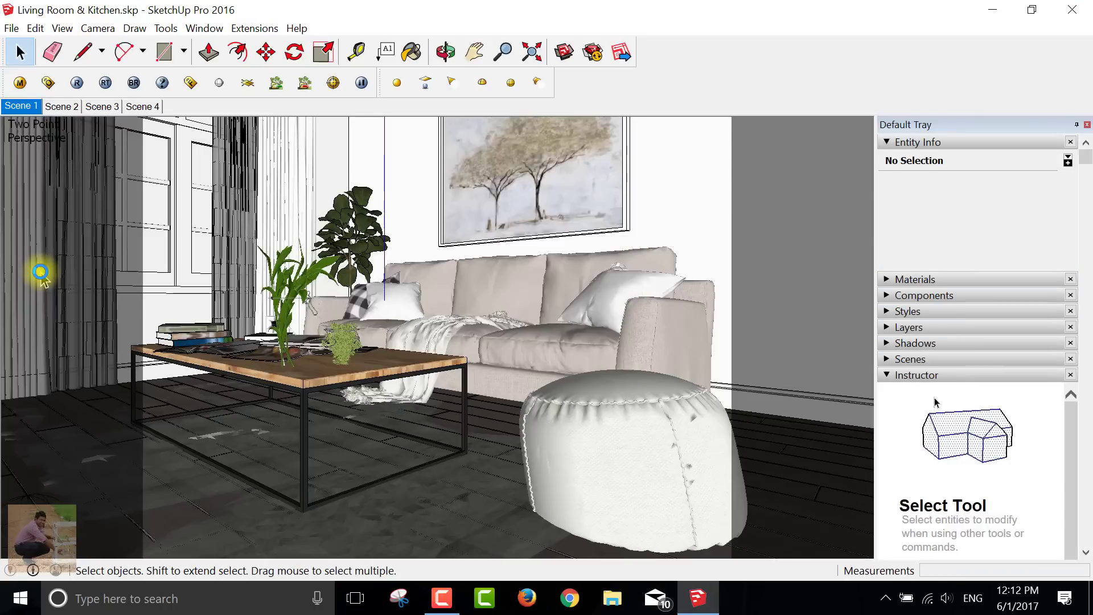
click(55, 107)
click(101, 106)
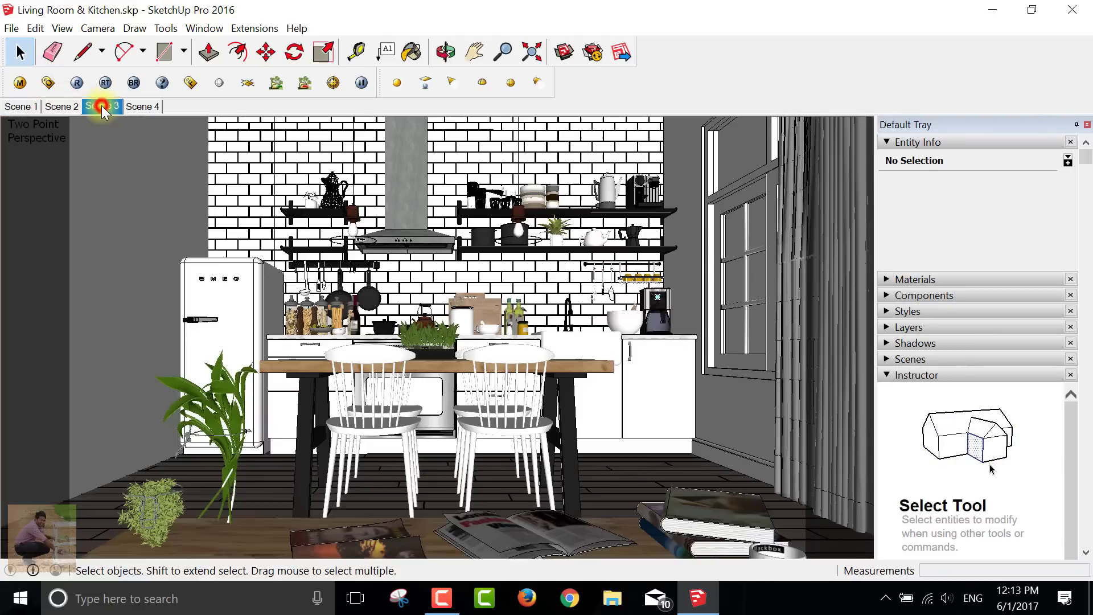
click(156, 107)
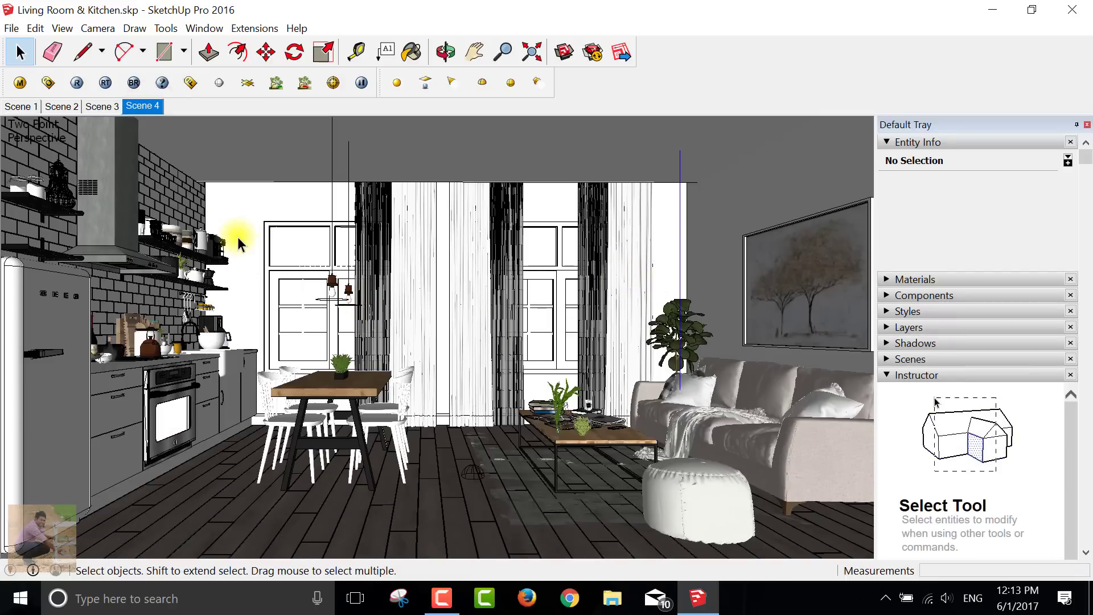
click(105, 108)
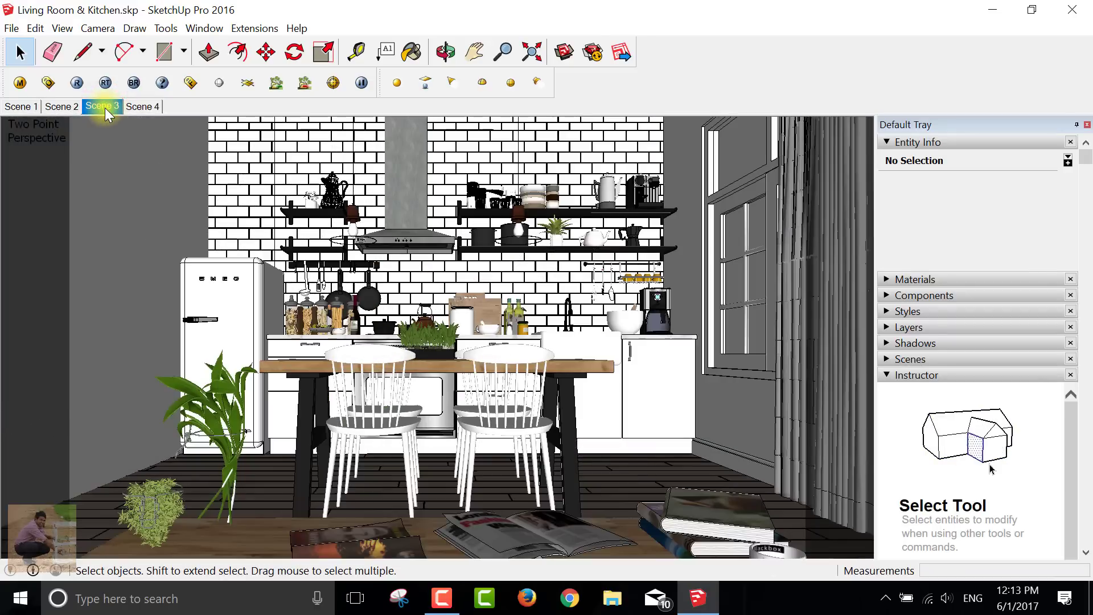
click(63, 107)
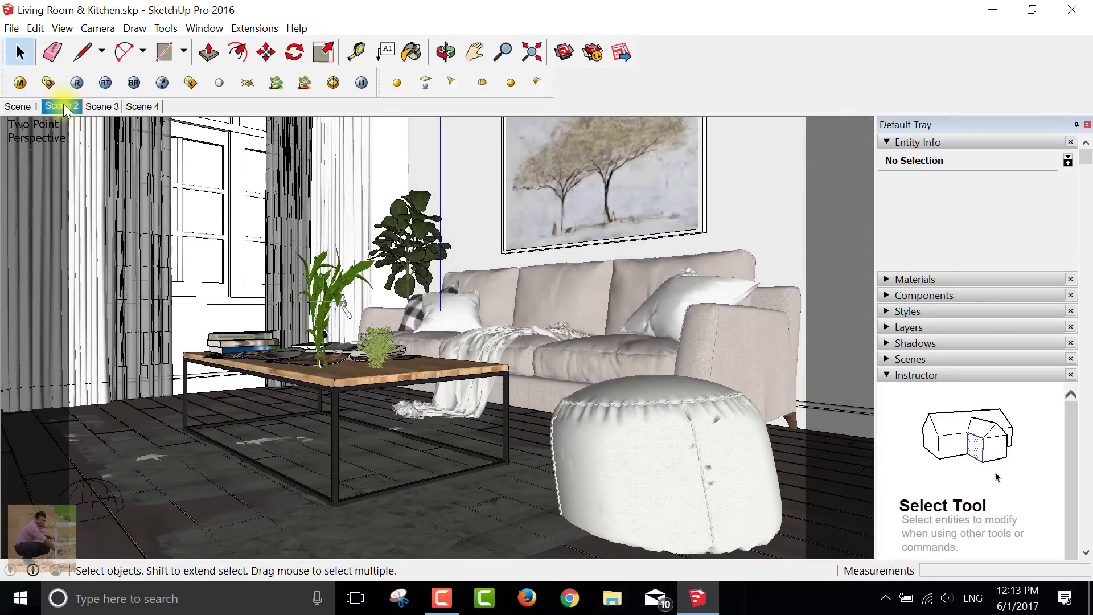
click(141, 107)
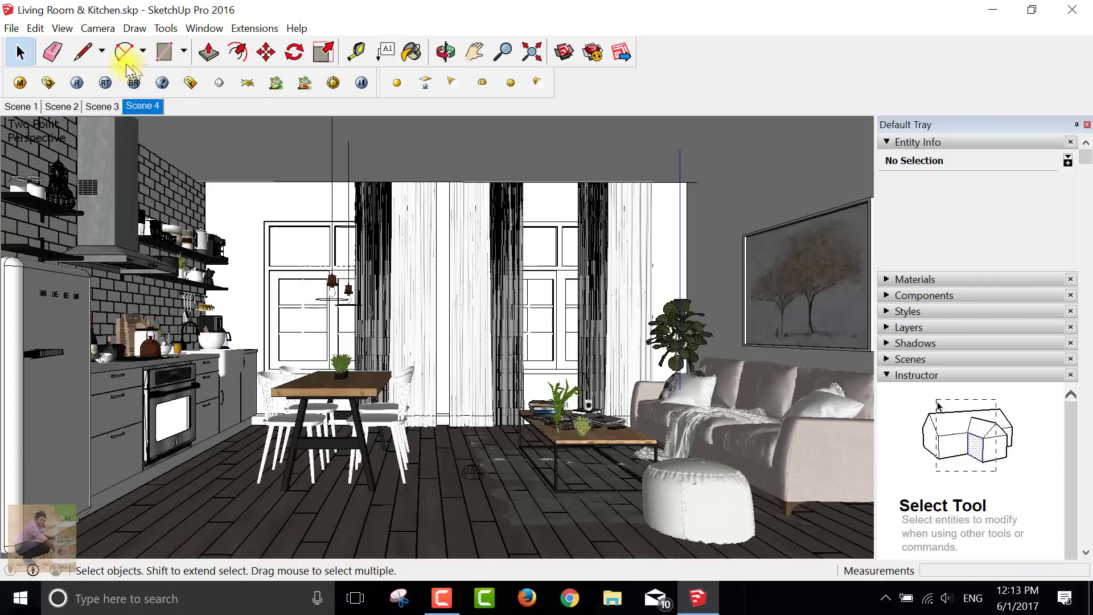
Open the V-Ray Option Editor and review Global switches, System, Environment, Image sampler and DMC sampler
click(46, 83)
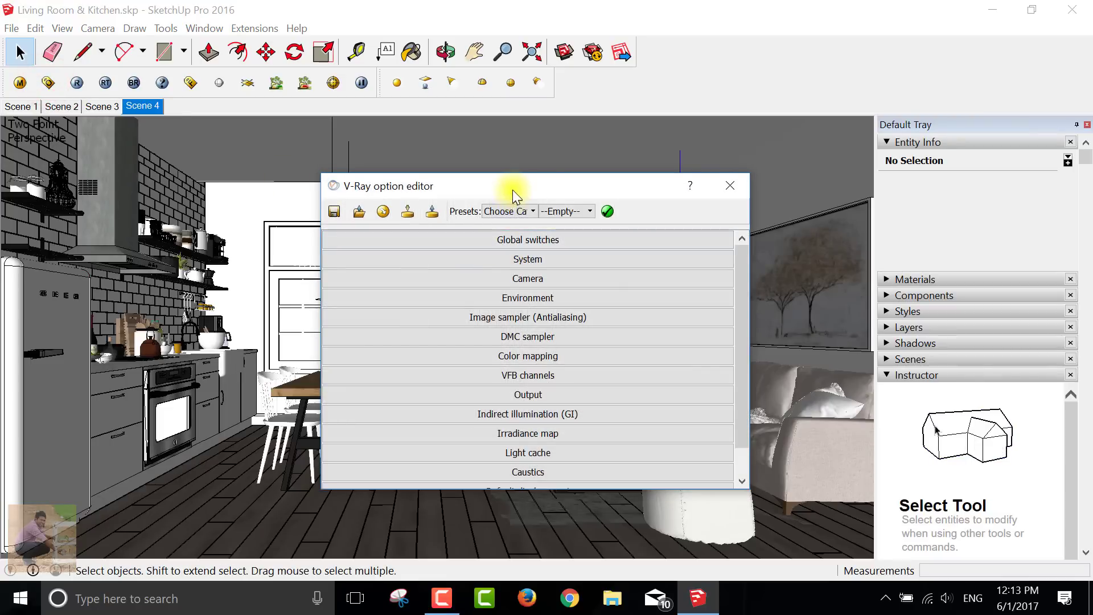
drag(513, 189, 485, 149)
click(493, 200)
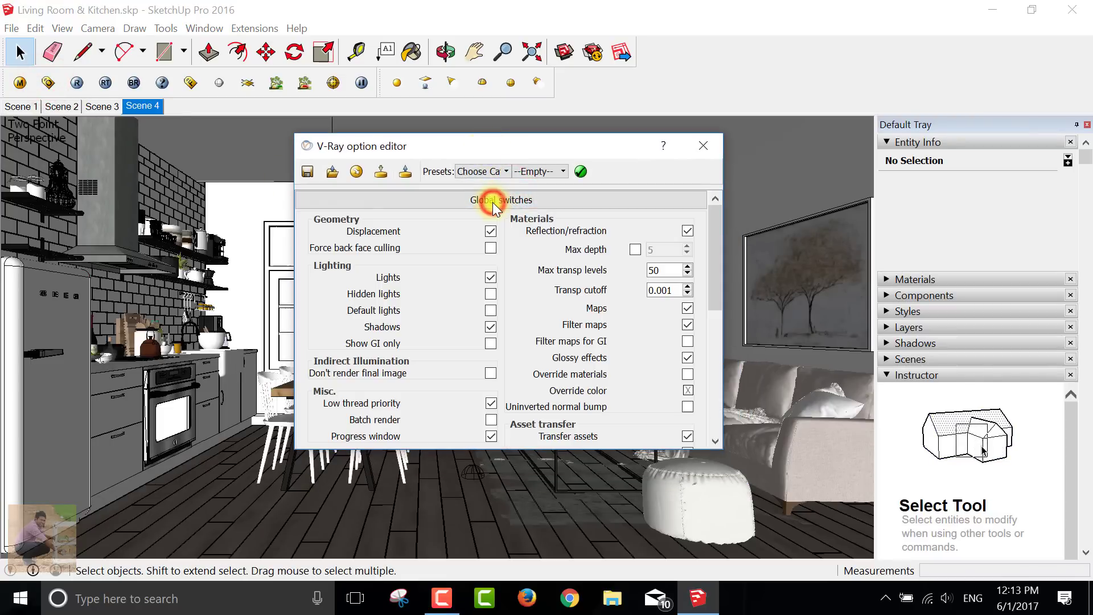
click(497, 223)
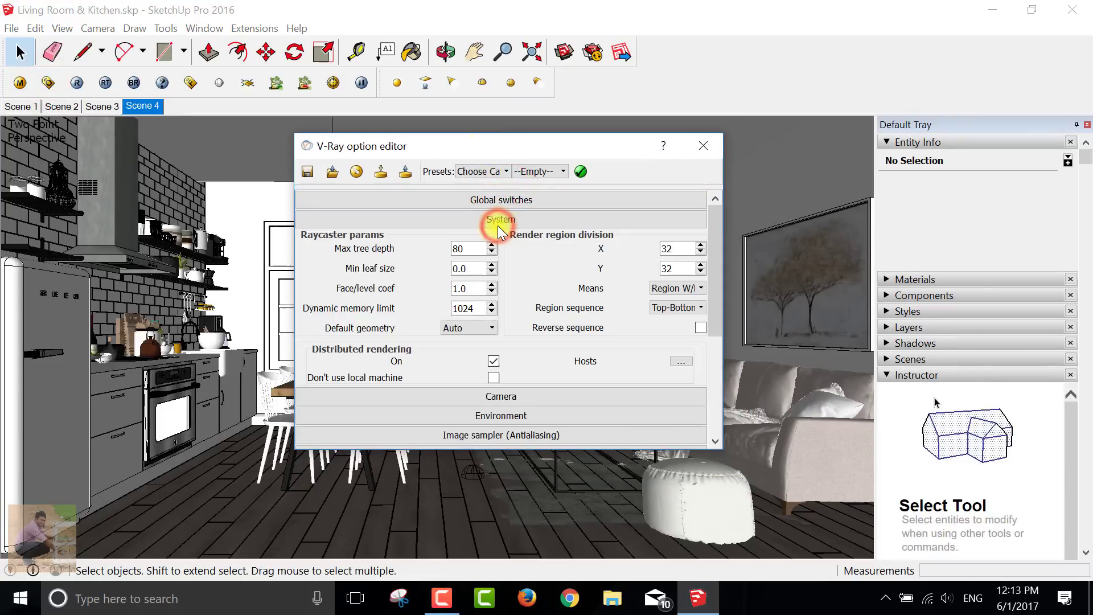
drag(719, 261, 719, 341)
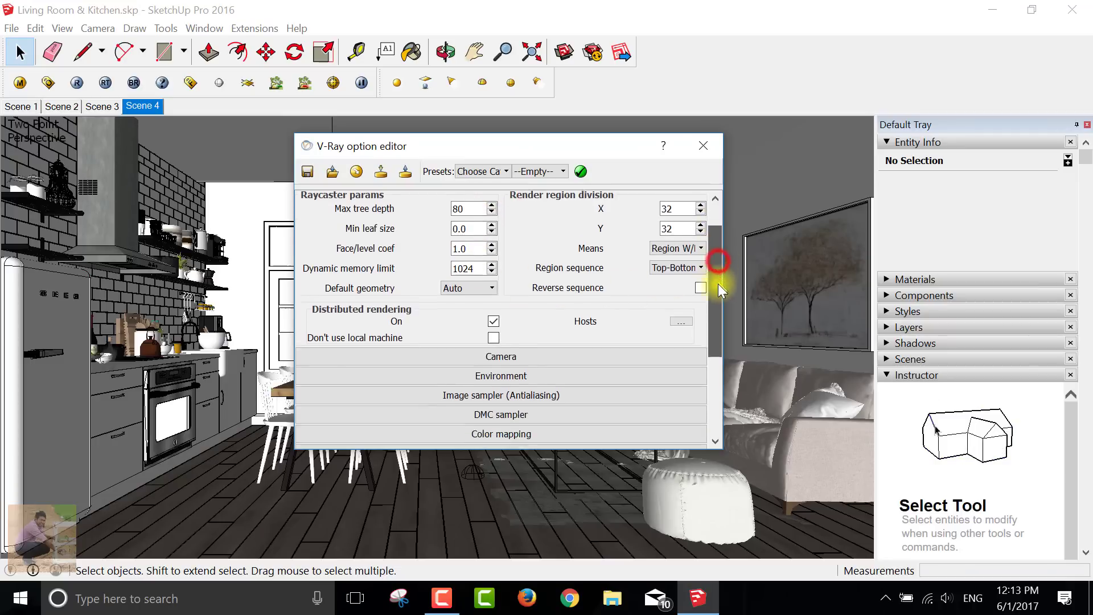
click(494, 261)
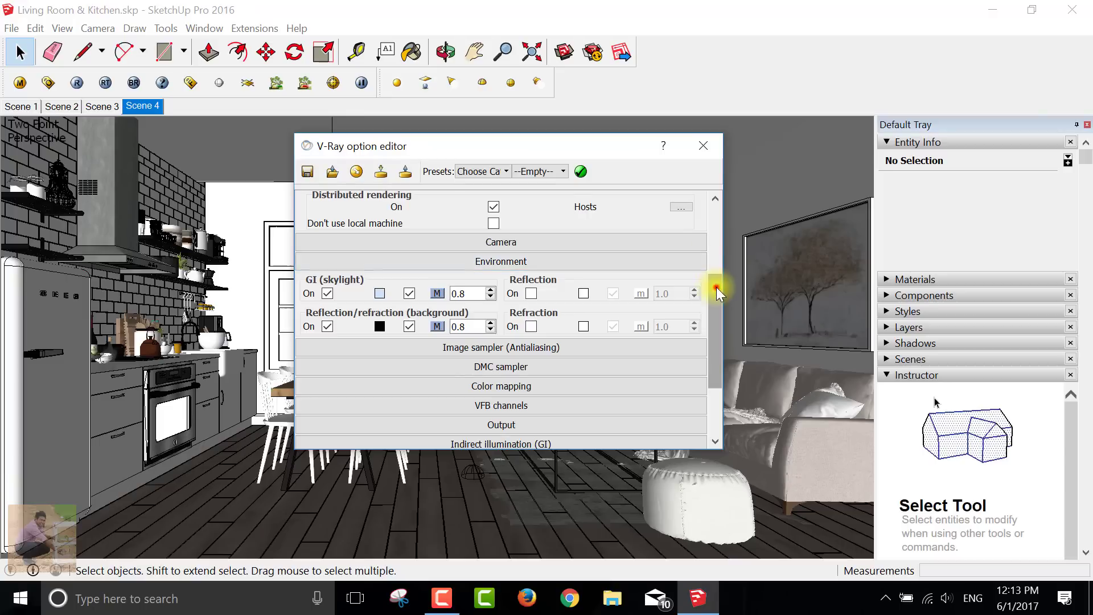
drag(716, 288, 716, 326)
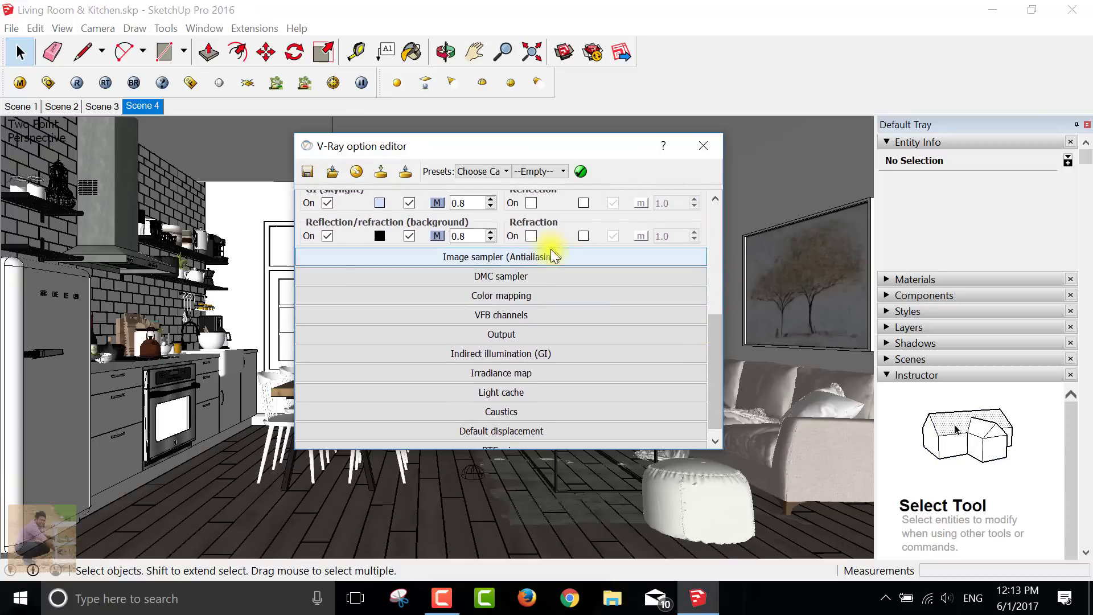
click(536, 262)
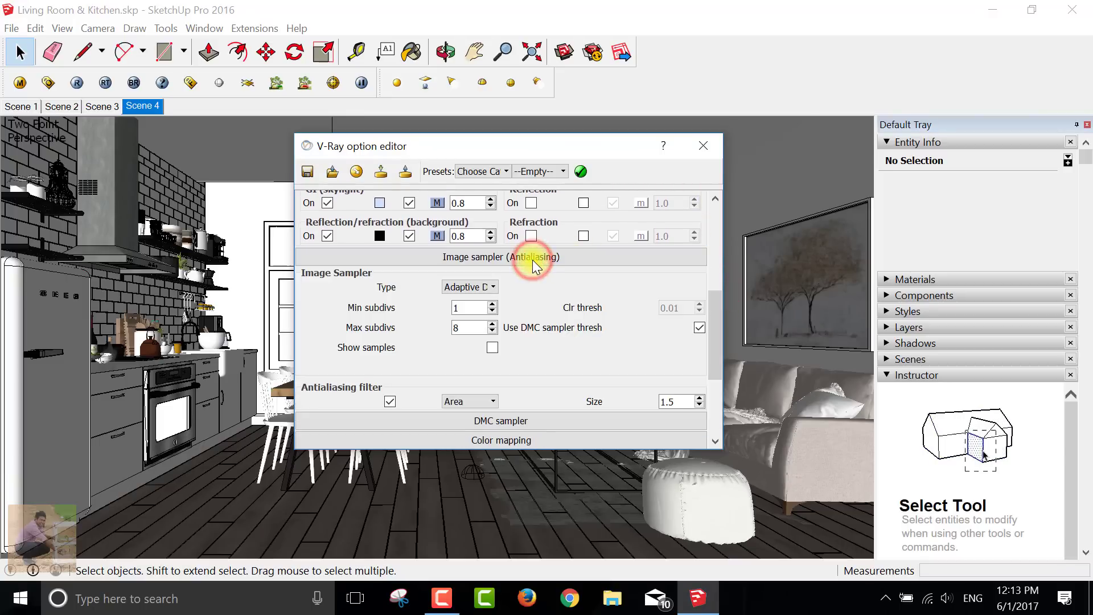
drag(718, 312, 716, 356)
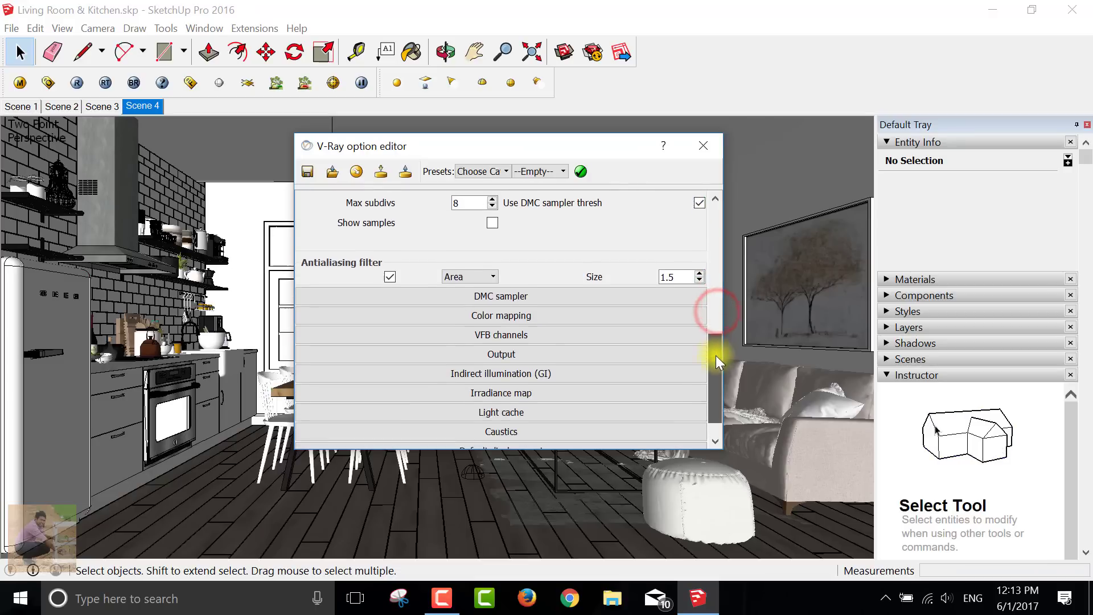
click(561, 292)
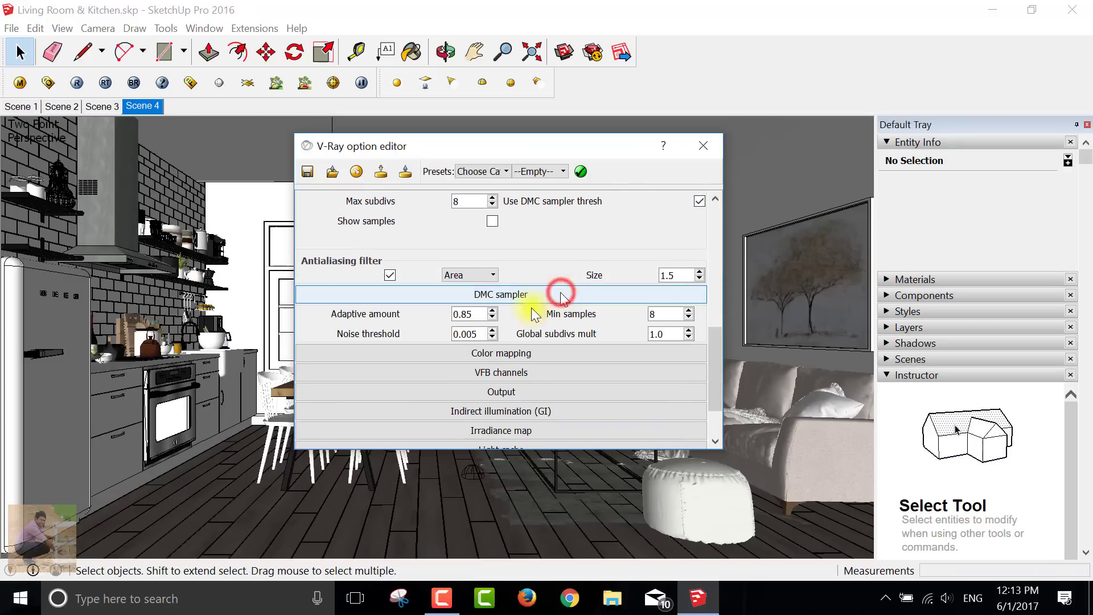
Review the Color mapping, VFB channels, Camera and Indirect illumination (GI) settings
click(524, 357)
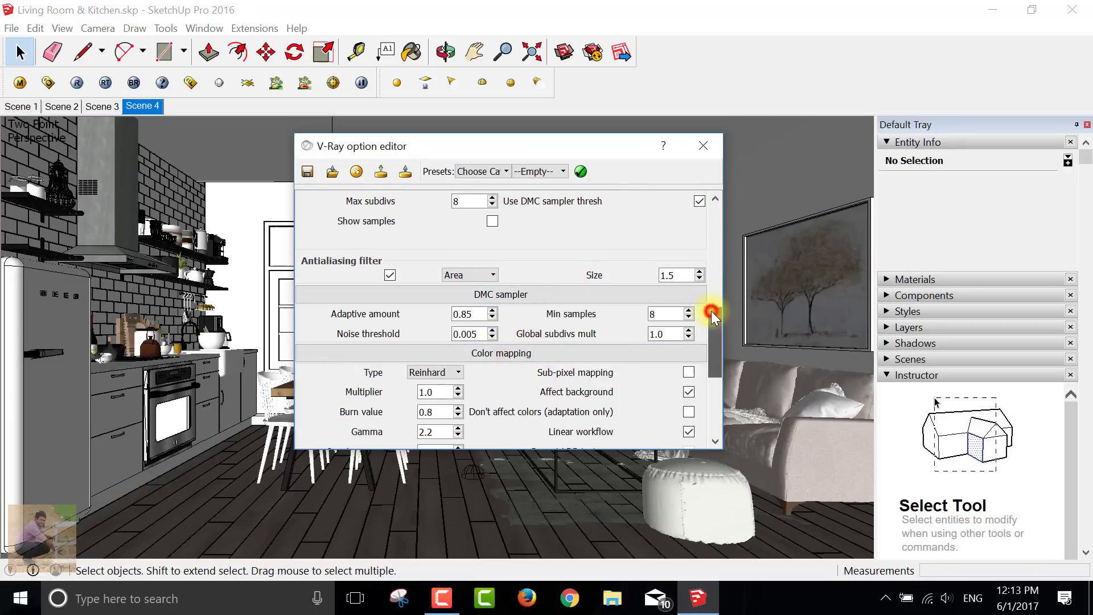
drag(712, 311, 716, 373)
click(544, 309)
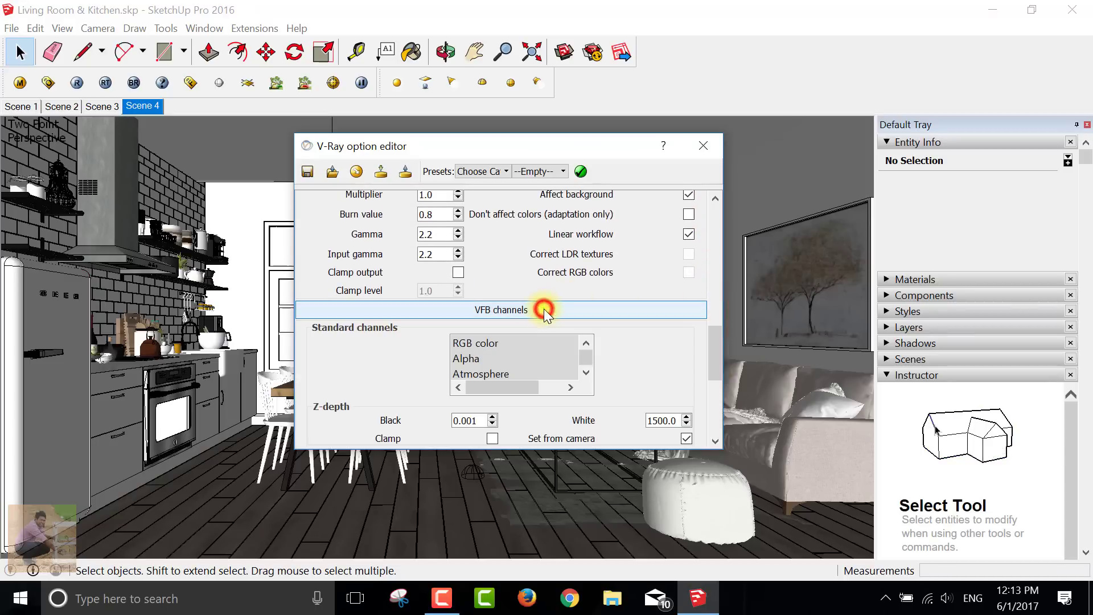
click(545, 308)
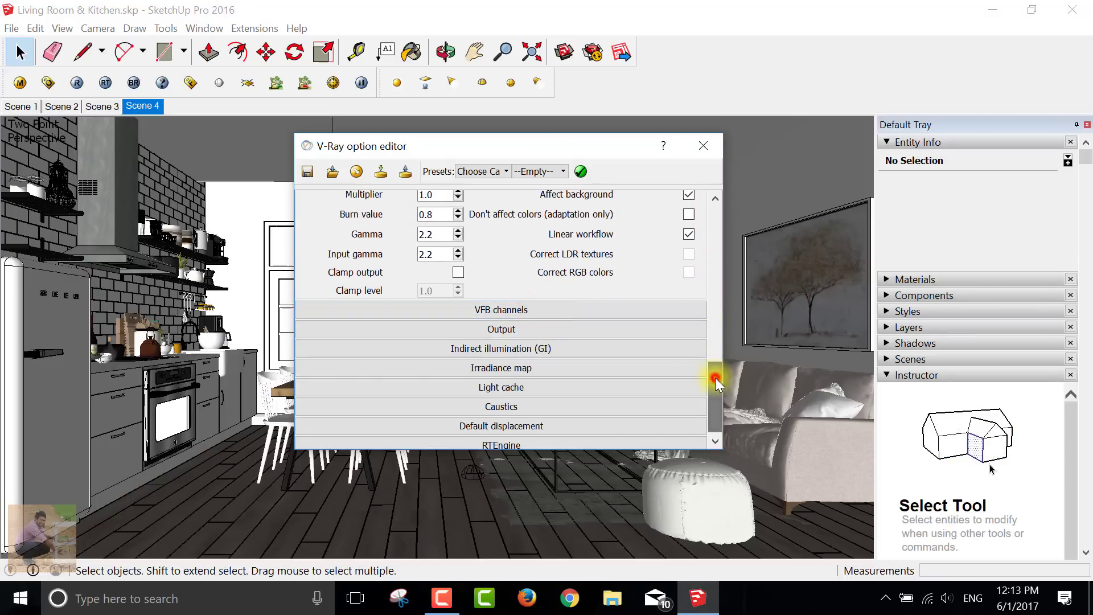
drag(715, 377, 703, 228)
click(492, 392)
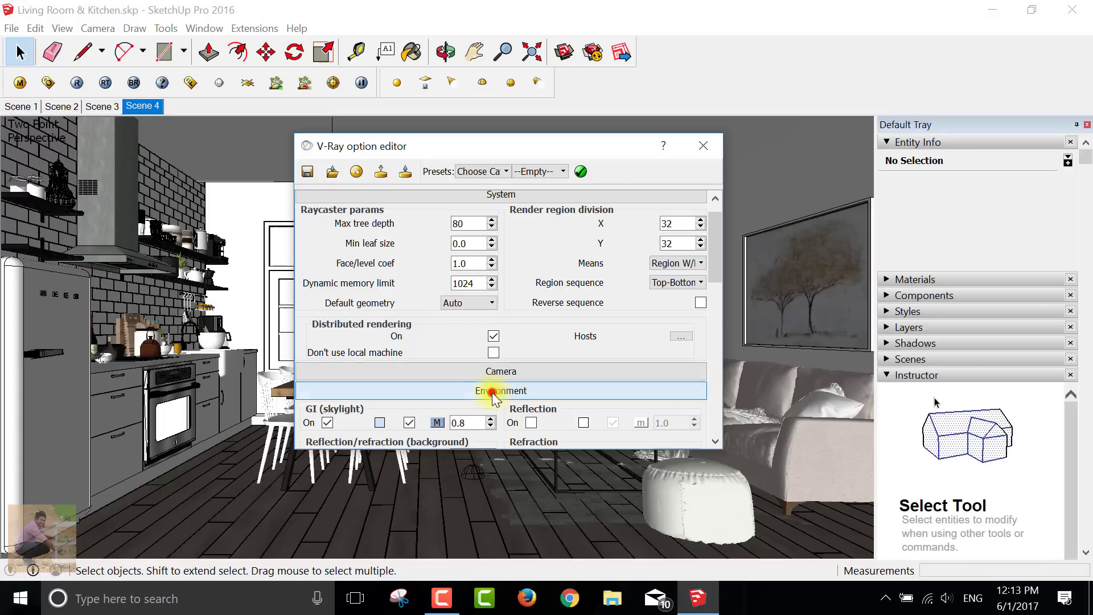
click(502, 373)
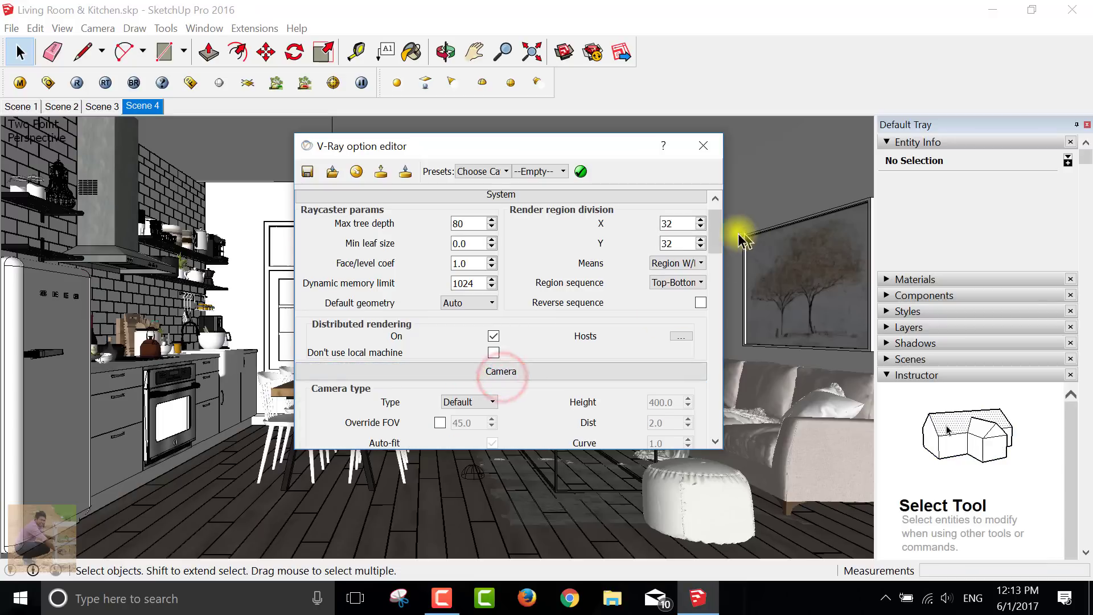
drag(717, 229, 746, 408)
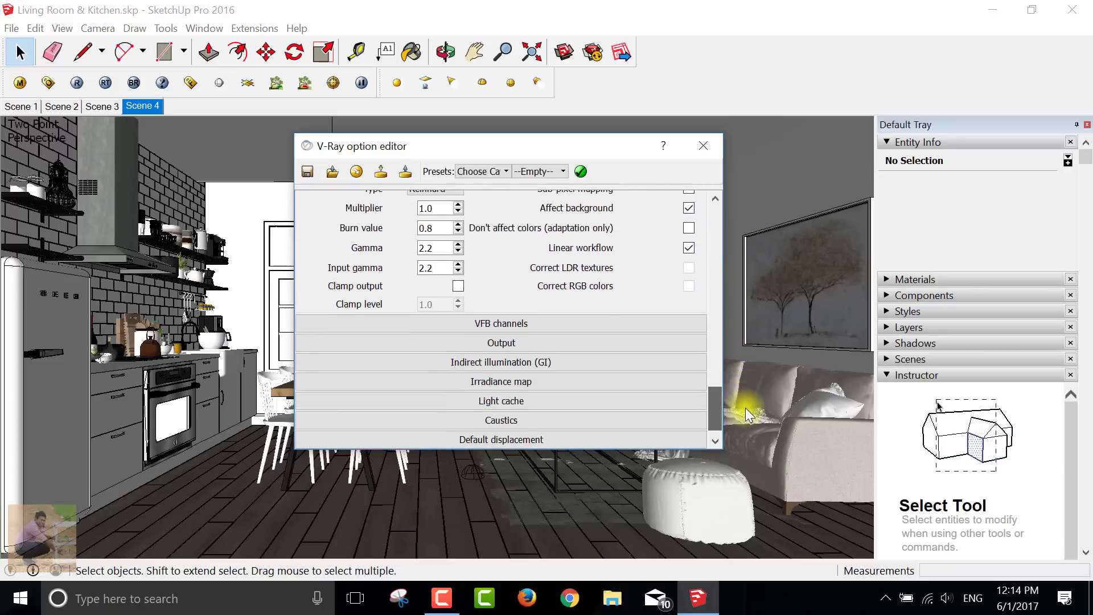
click(585, 324)
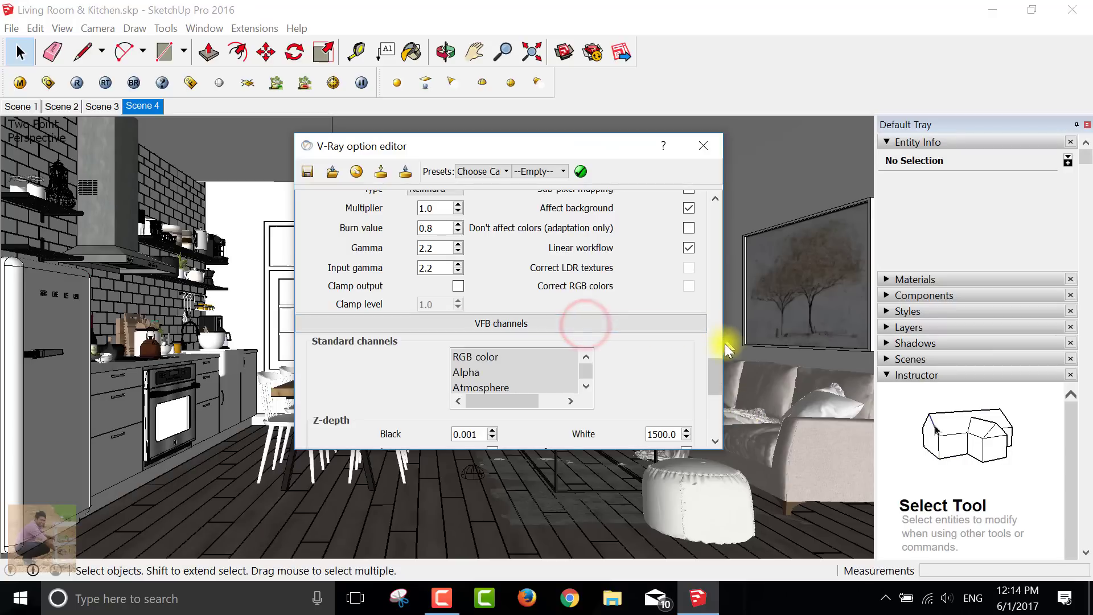
drag(718, 367, 722, 419)
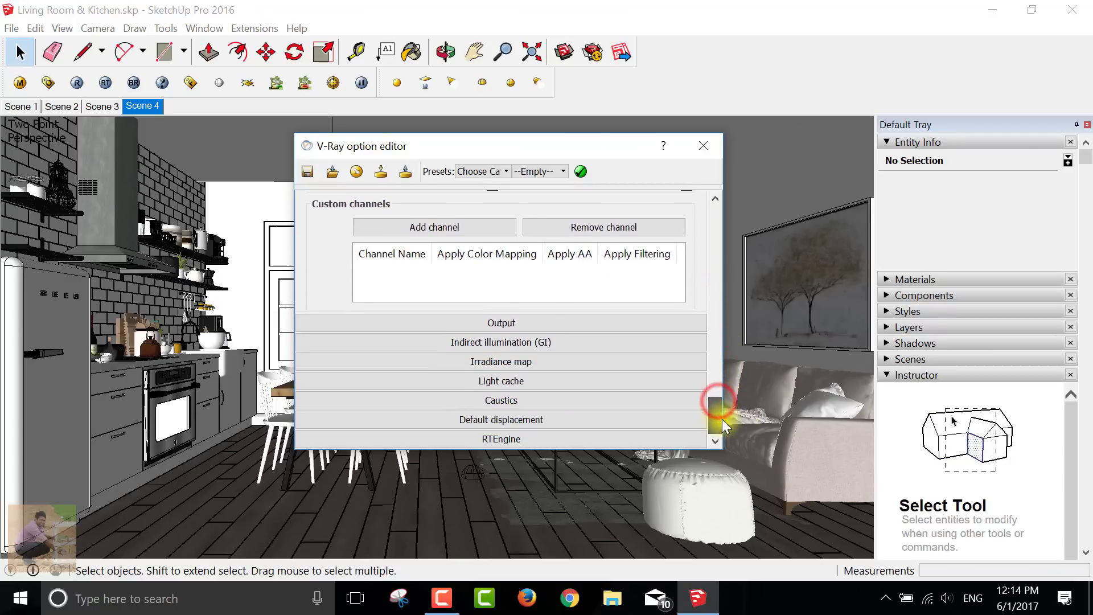
click(525, 341)
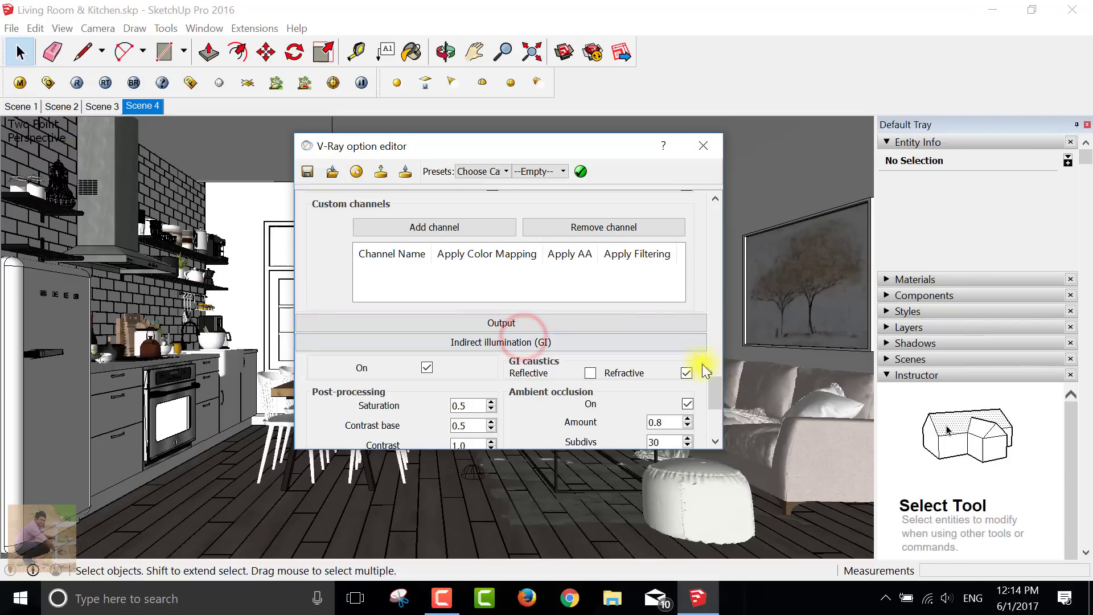
mouse_move(715, 384)
mouse_down()
mouse_move(719, 404)
mouse_move(718, 388)
mouse_up()
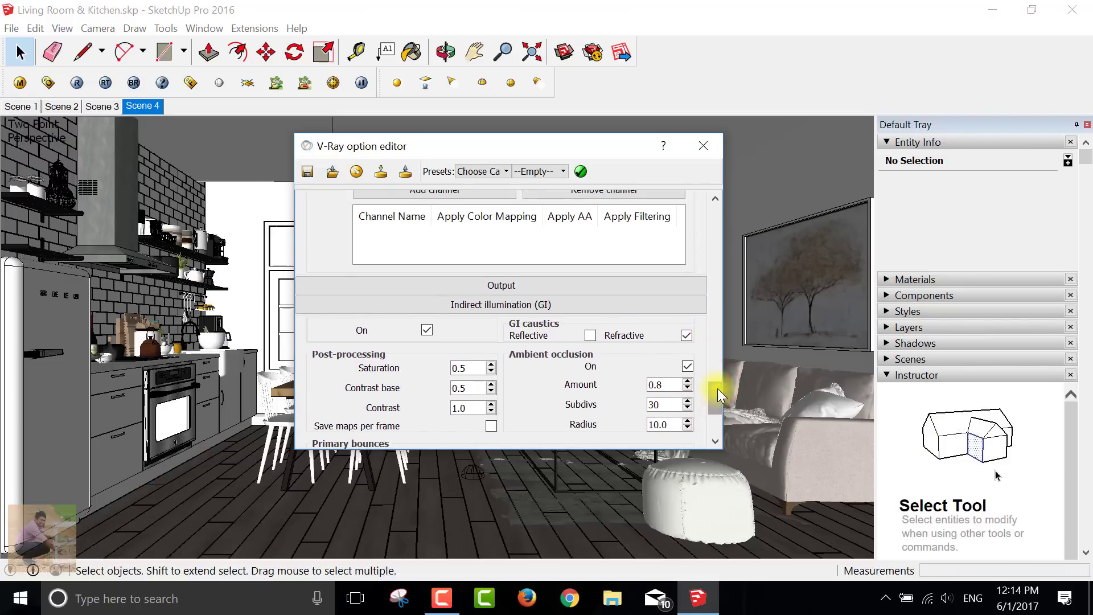
Set the V-Ray output size to the 1920x1080 preset
click(547, 282)
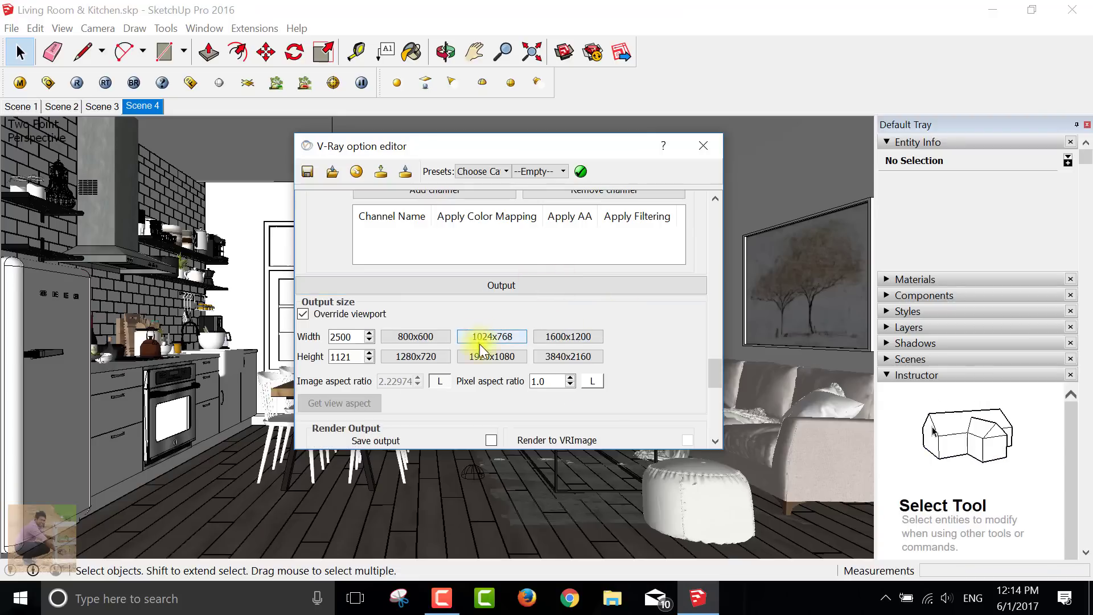
click(482, 358)
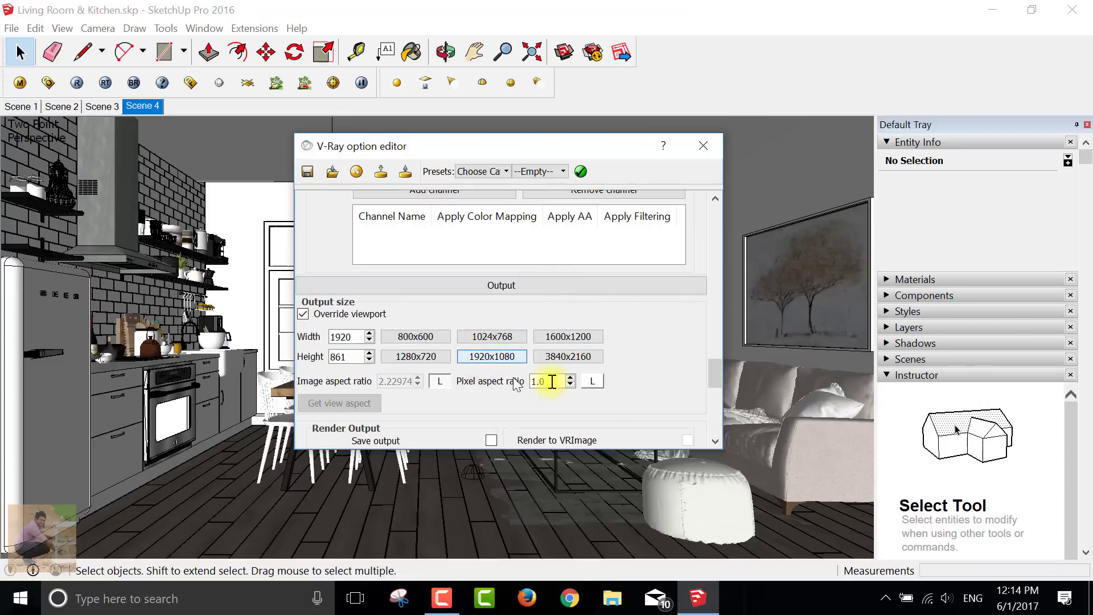
drag(717, 365, 726, 410)
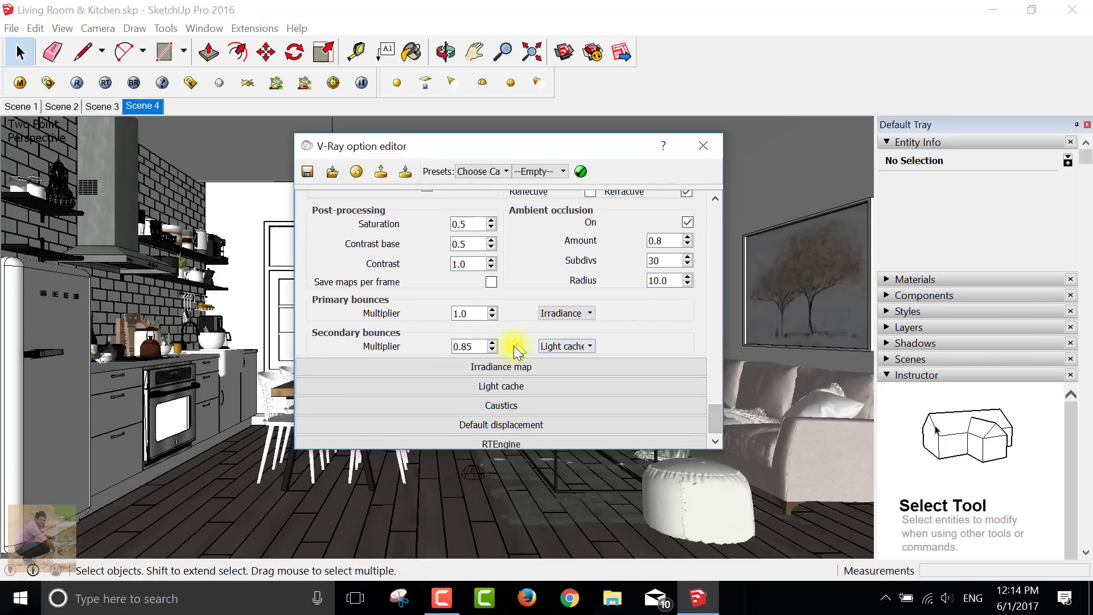
Set the Light cache Subdivs to 1200 after checking the Irradiance map settings
click(518, 365)
drag(715, 380, 722, 421)
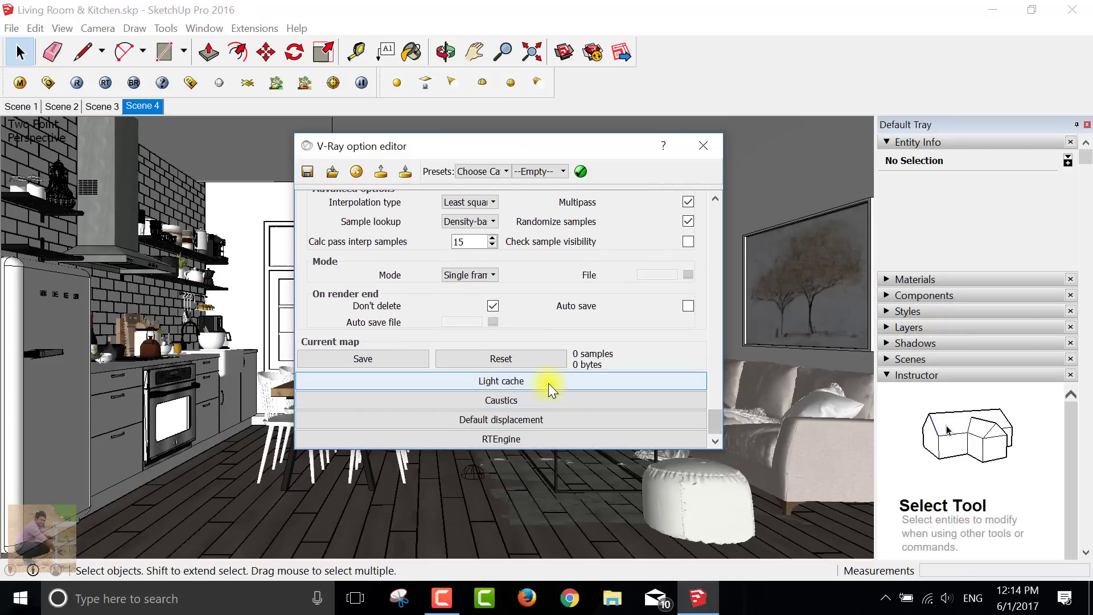
click(548, 382)
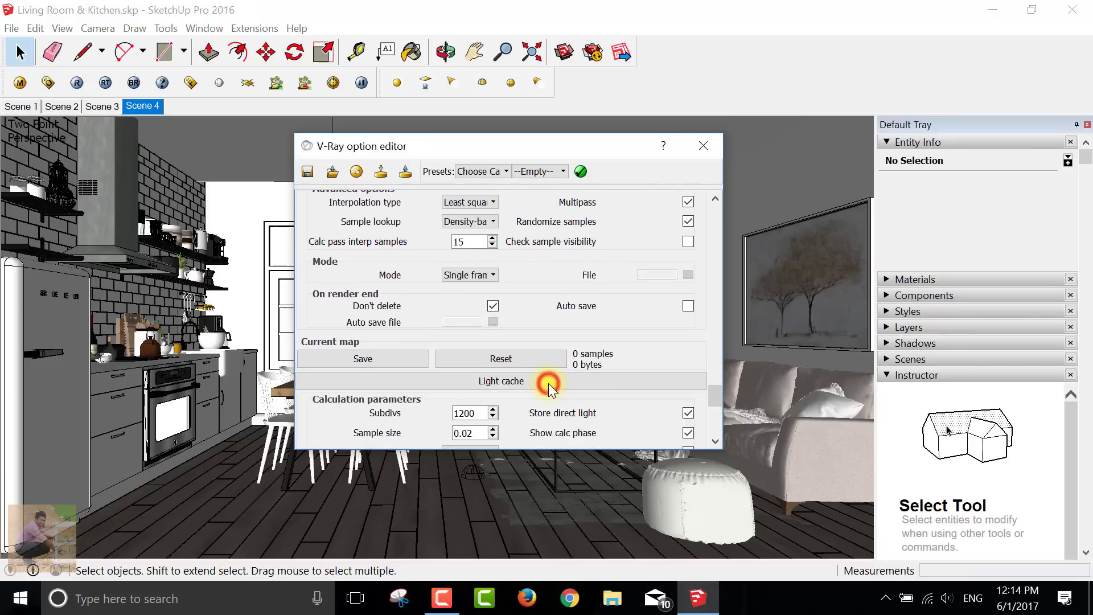
double_click(463, 412)
text(1200)
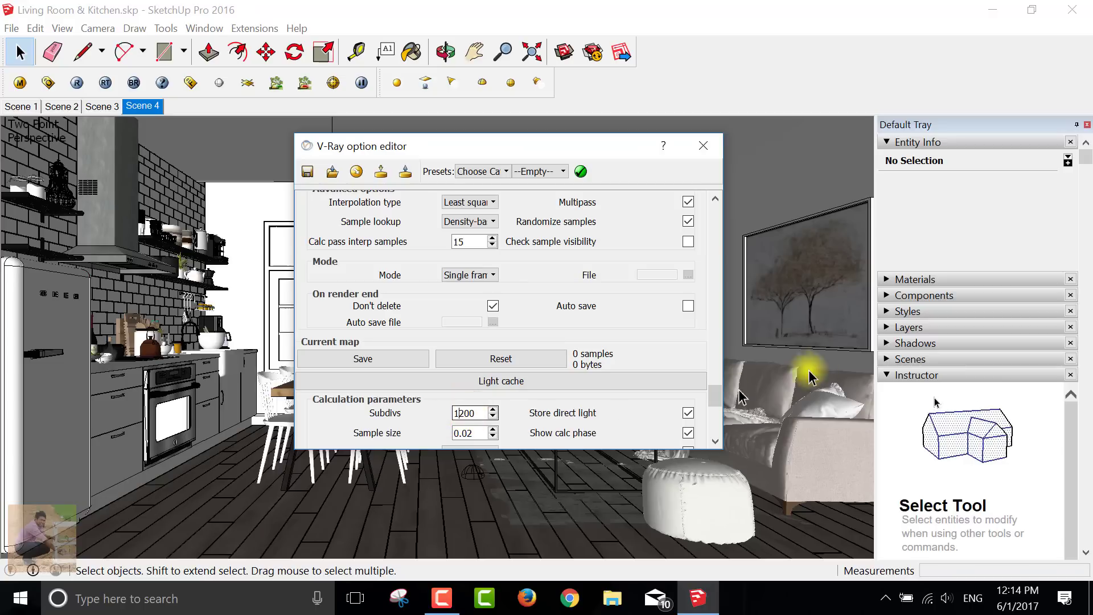
click(753, 402)
drag(716, 402, 716, 437)
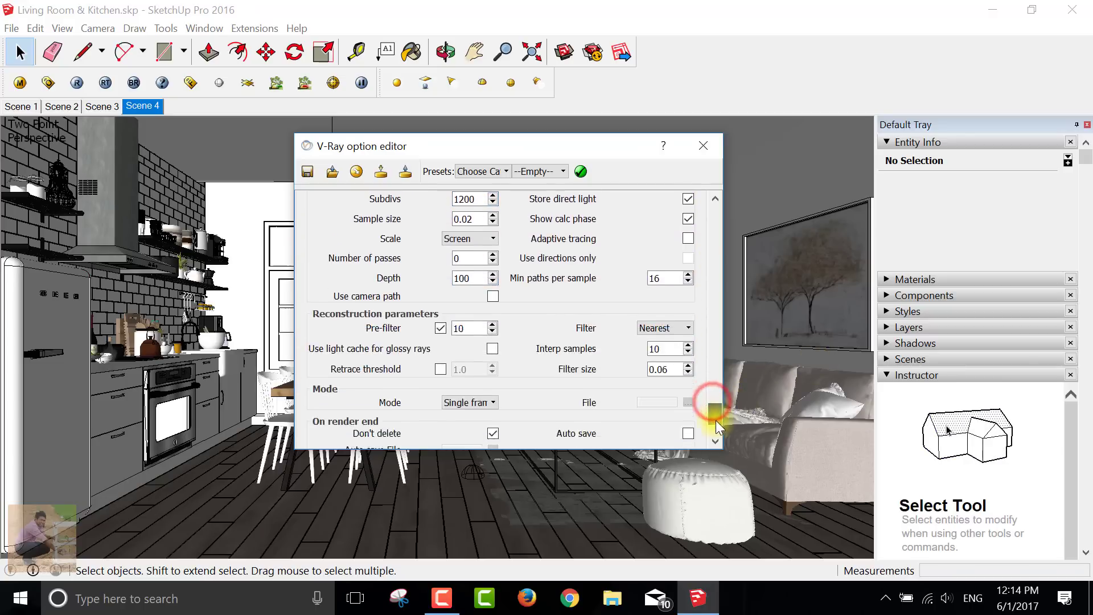
Inspect the Caustics and RTEngine settings
click(545, 405)
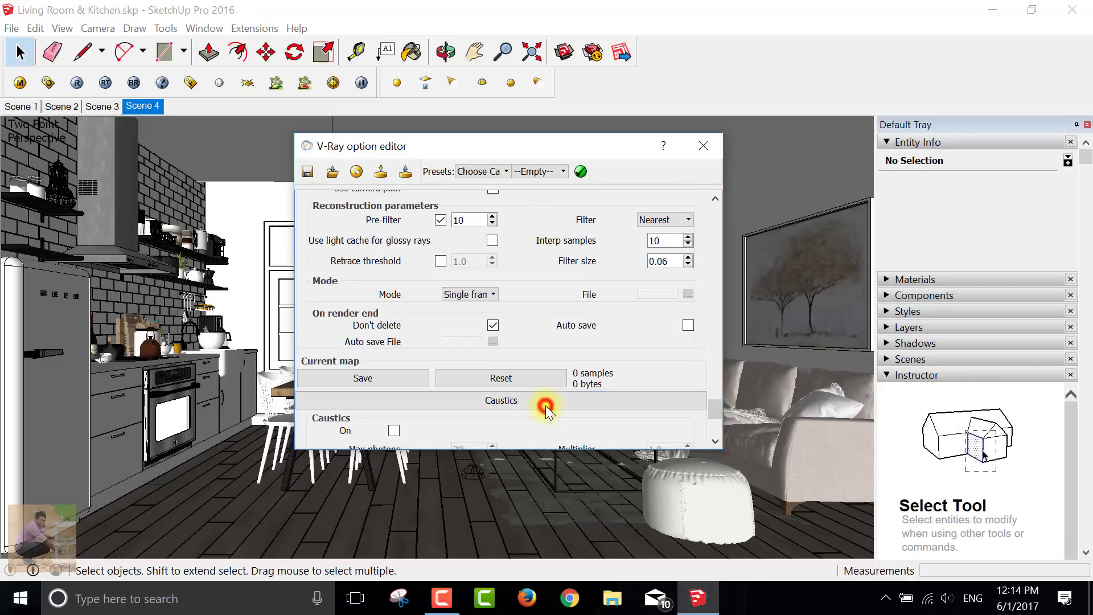
click(545, 405)
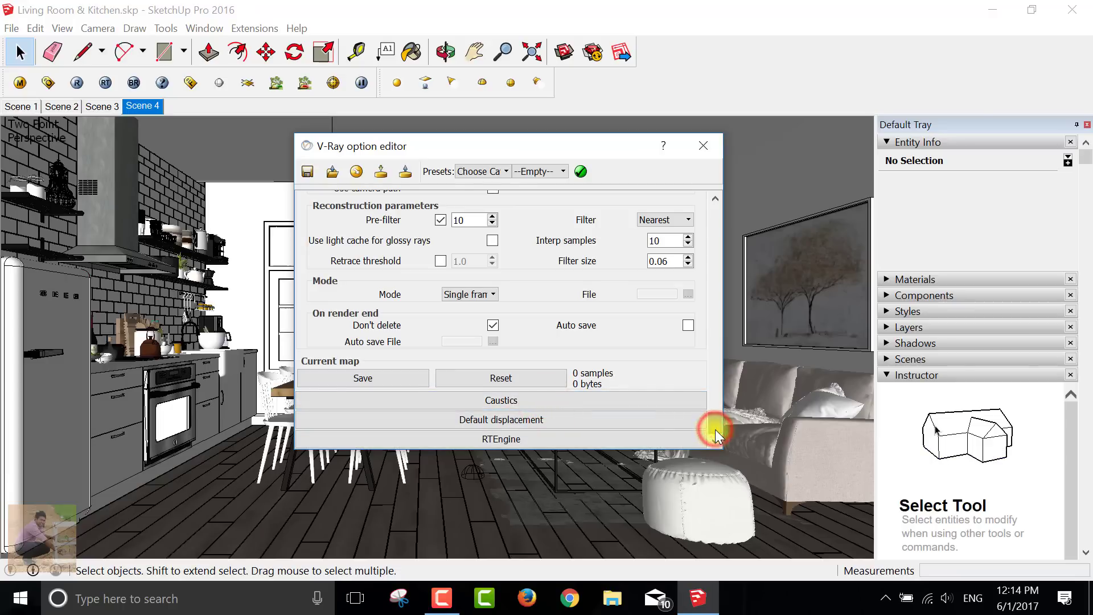
click(518, 438)
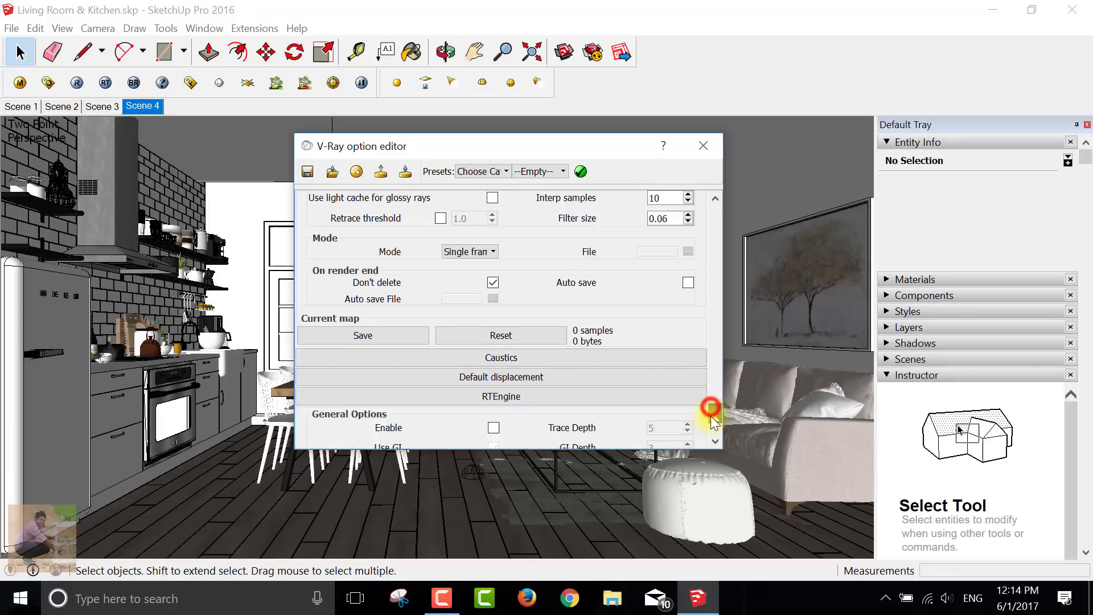
drag(709, 408, 713, 438)
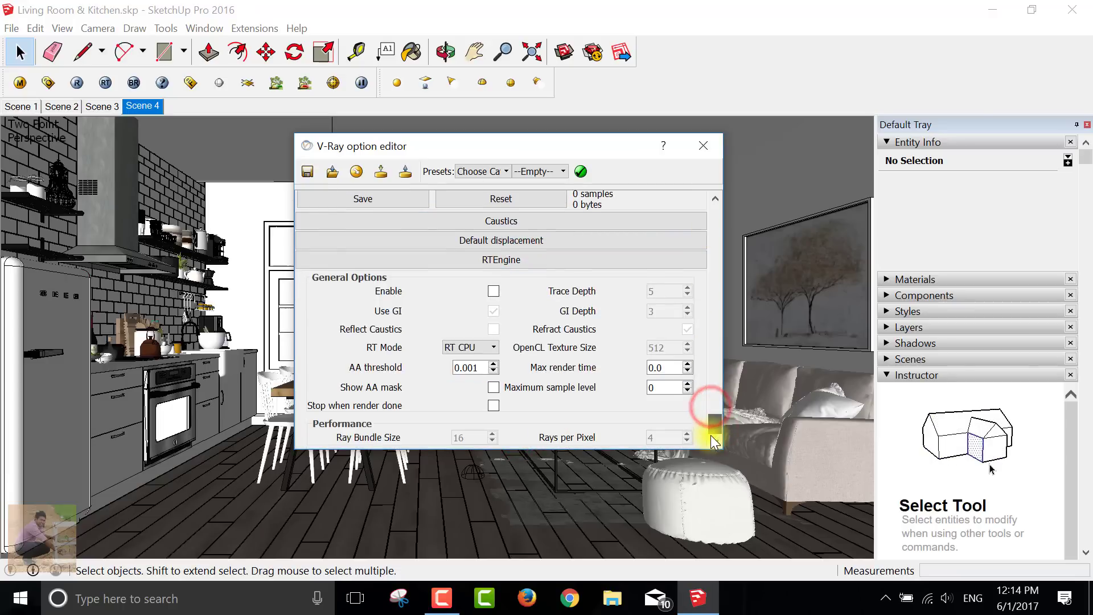
Save the current light cache to the Desktop under the name 'Vray Presets'
click(361, 197)
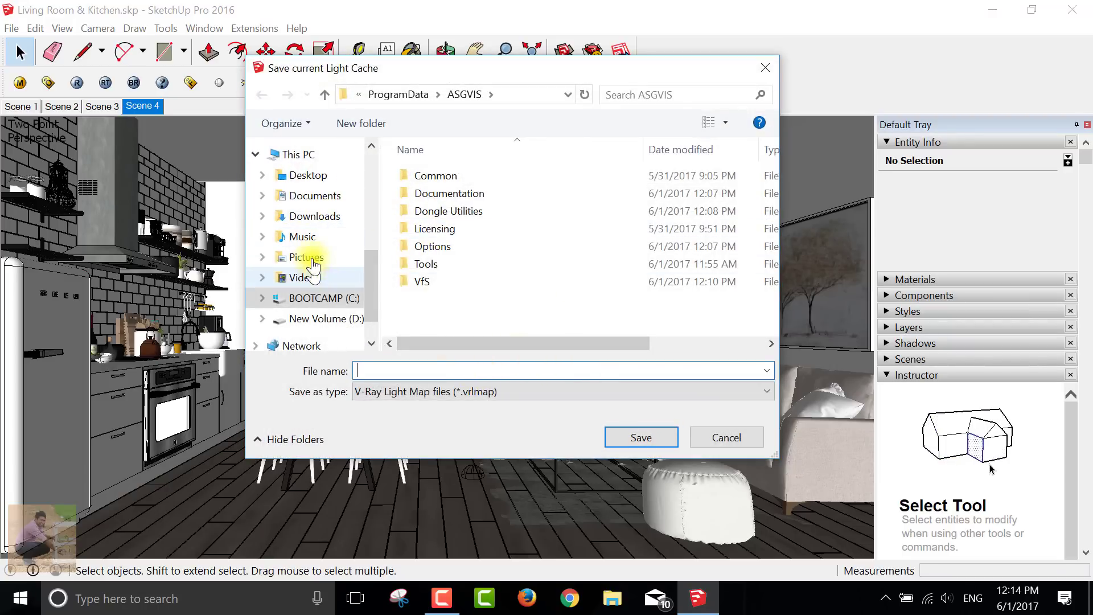
click(304, 176)
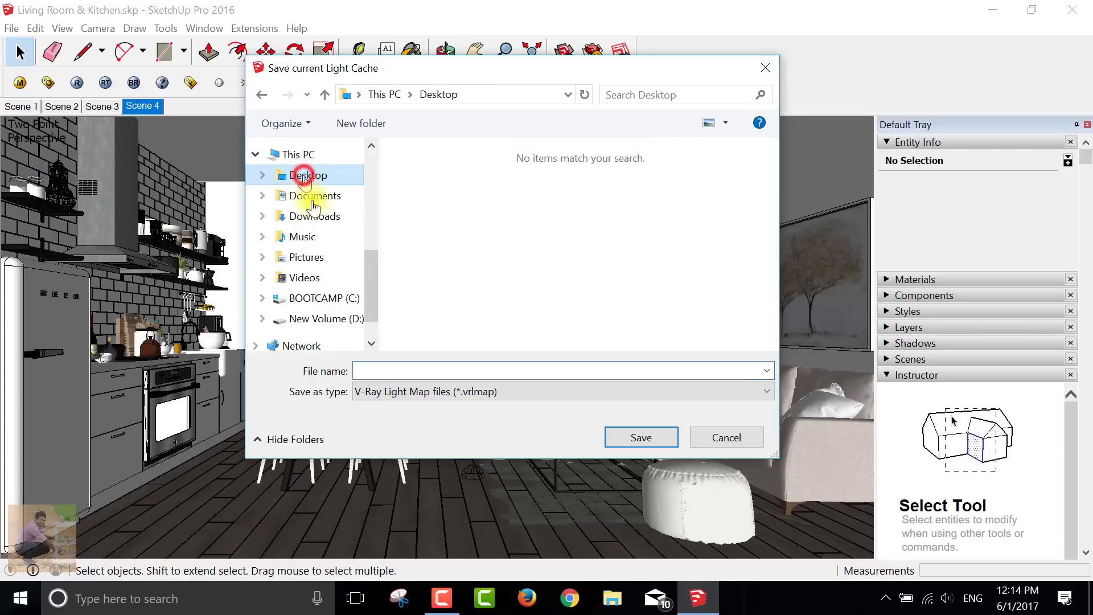
click(389, 373)
text(V)
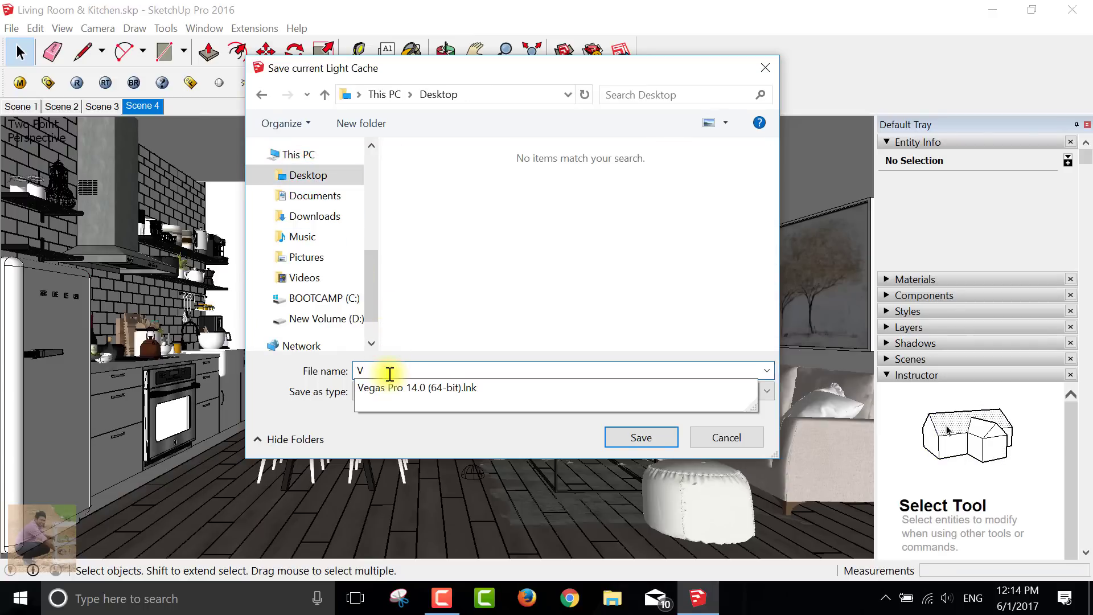
text(ray C)
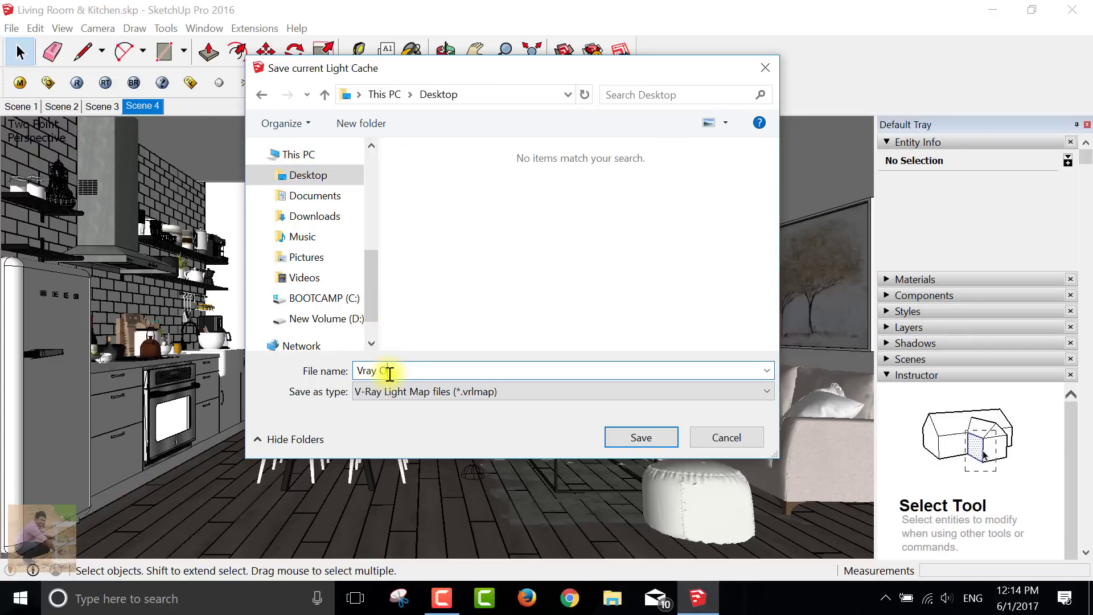
key(BackSpace)
text(Preset)
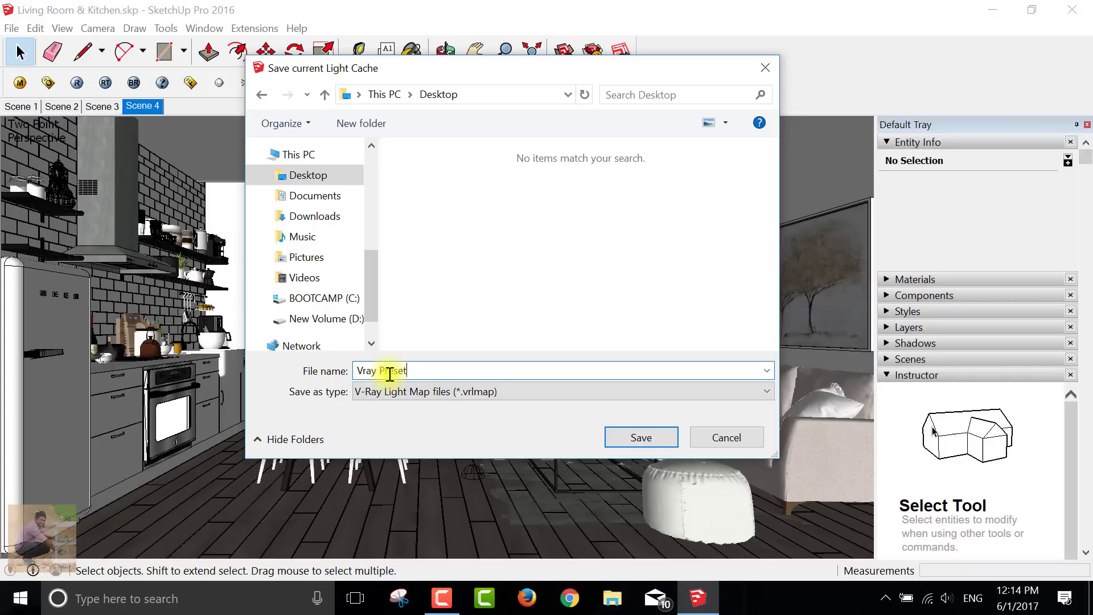
text(s)
click(627, 436)
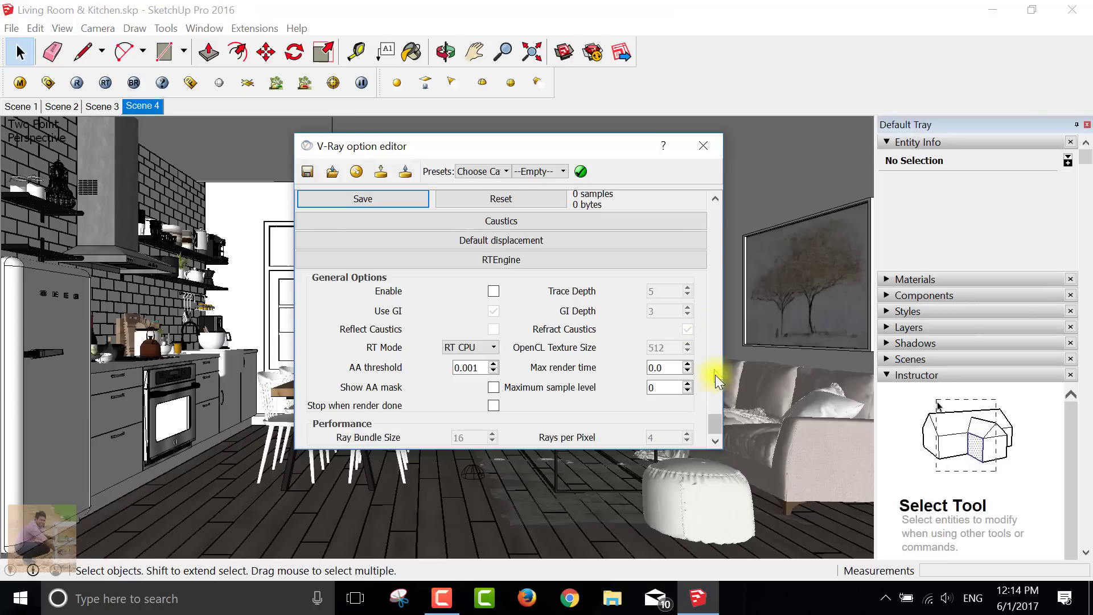
Move the V-Ray option editor aside and start the V-Ray render of Scene 4
drag(714, 421, 708, 189)
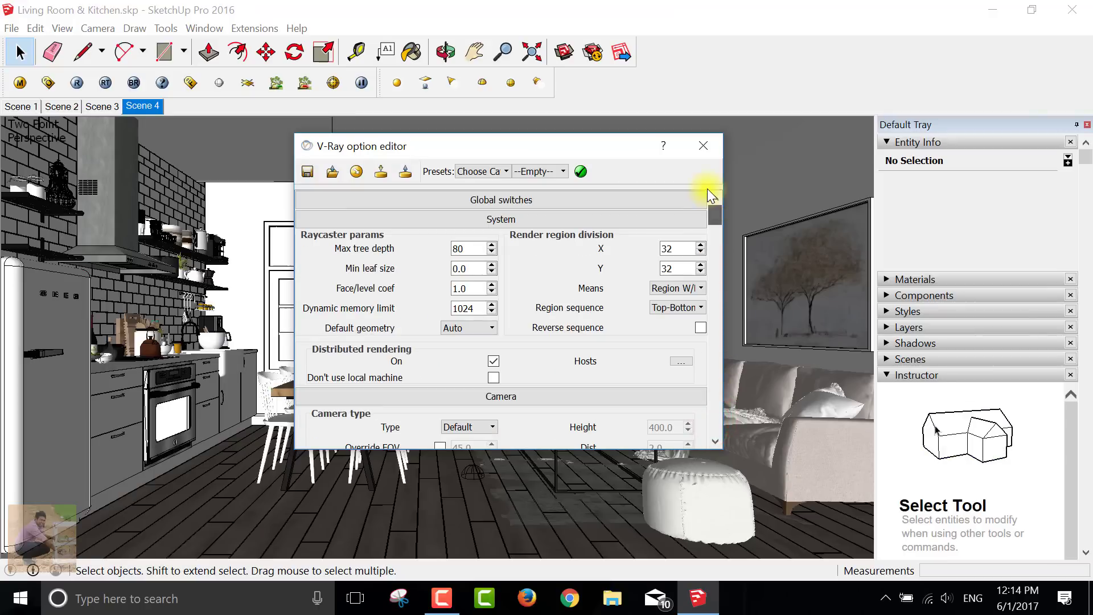
drag(438, 141, 720, 151)
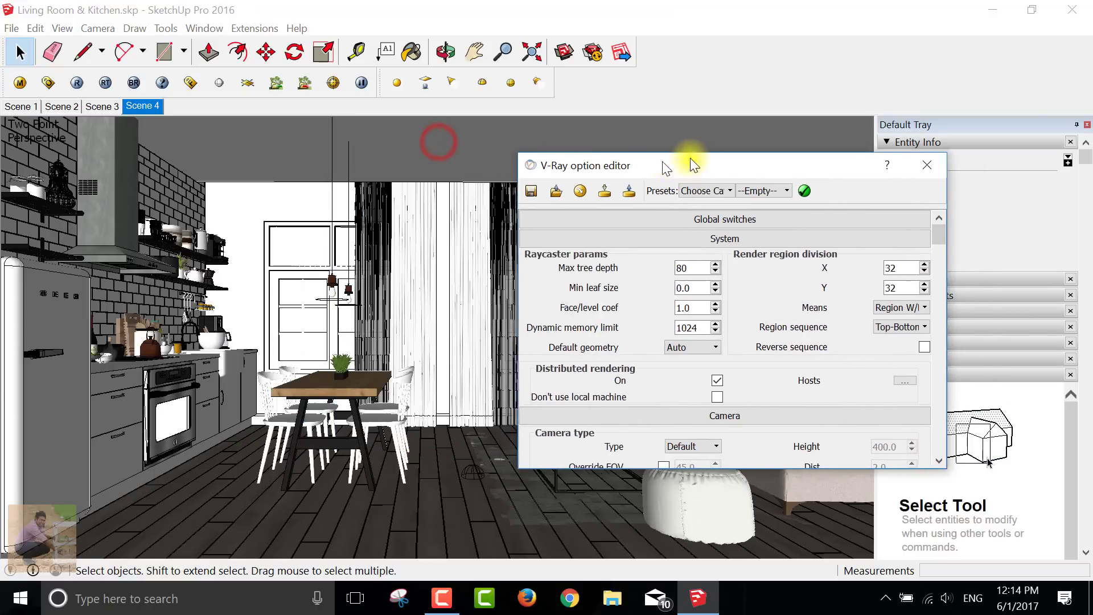
click(77, 83)
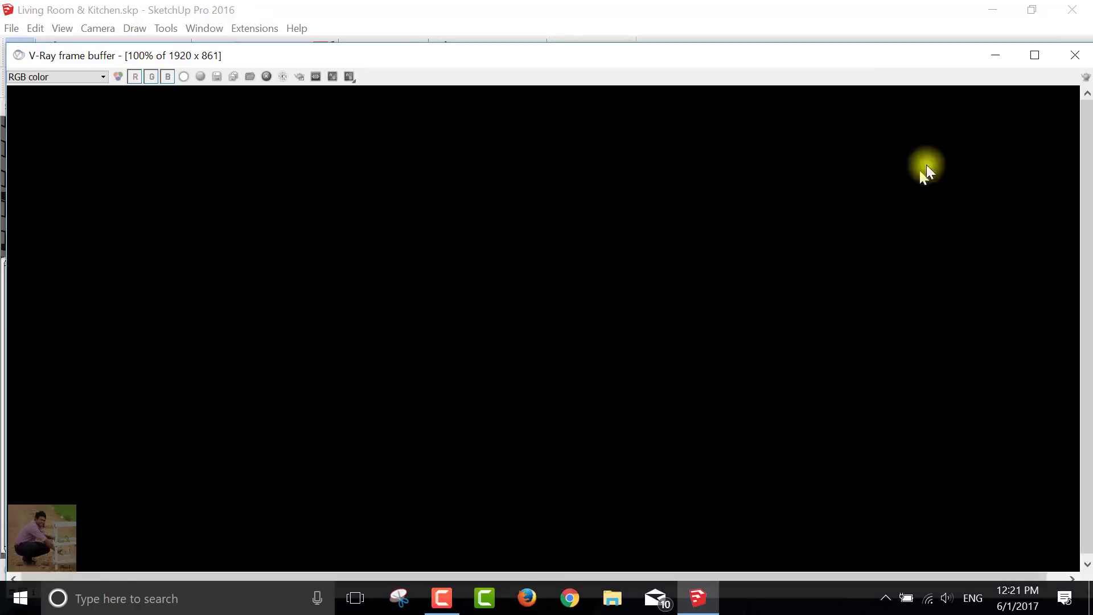
Maximize the V-Ray frame buffer and let the 1920 x 861 Scene 4 render finish
click(1030, 54)
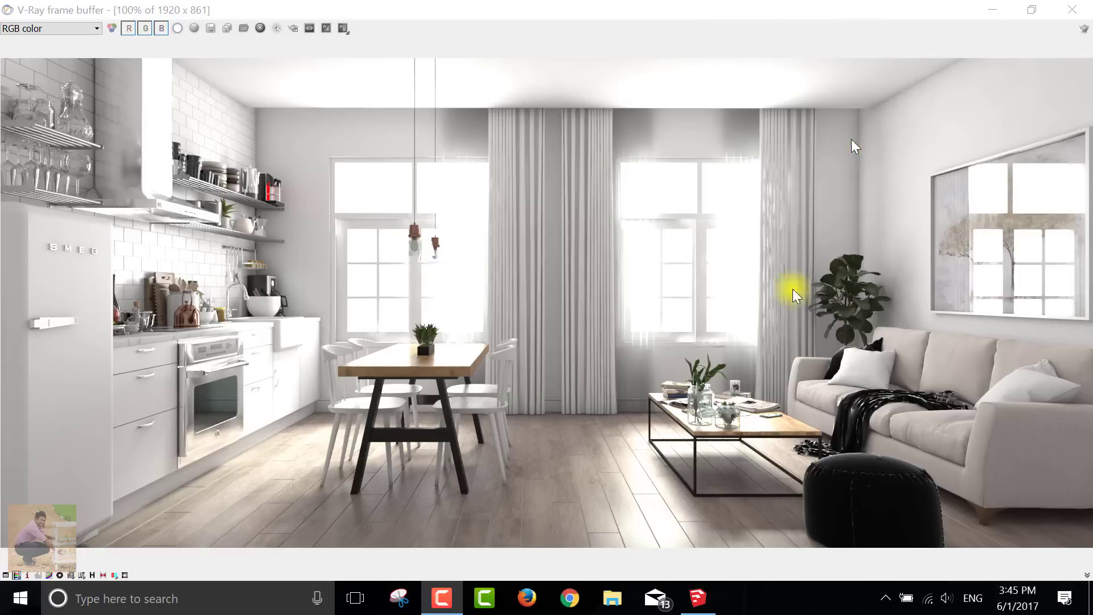
Minimize the windows, refresh the desktop, and restore the V-Ray frame buffer
click(988, 14)
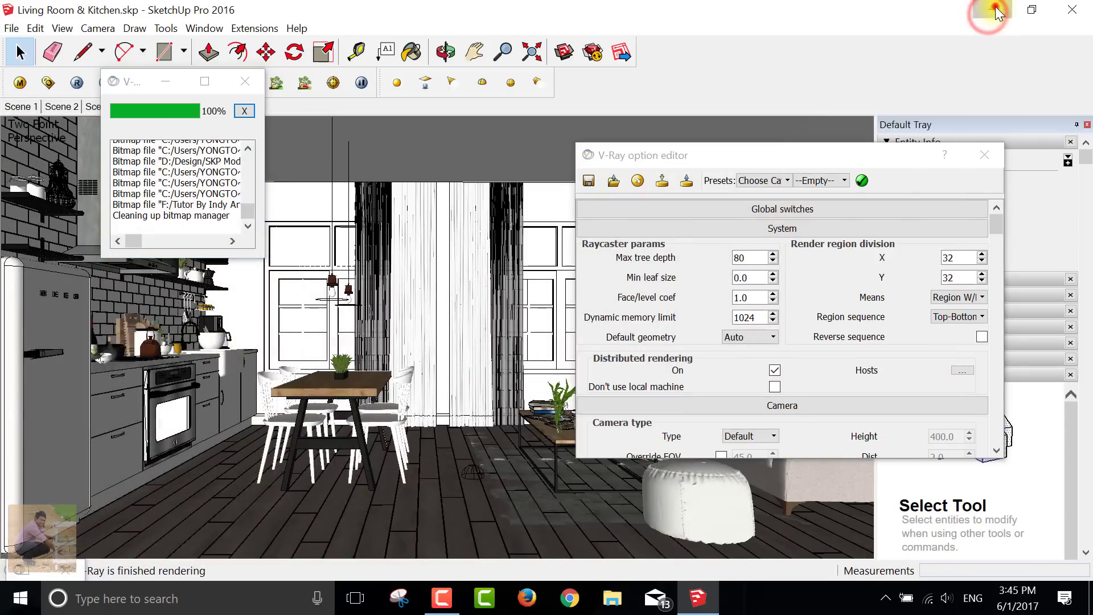
click(991, 13)
right_click(699, 168)
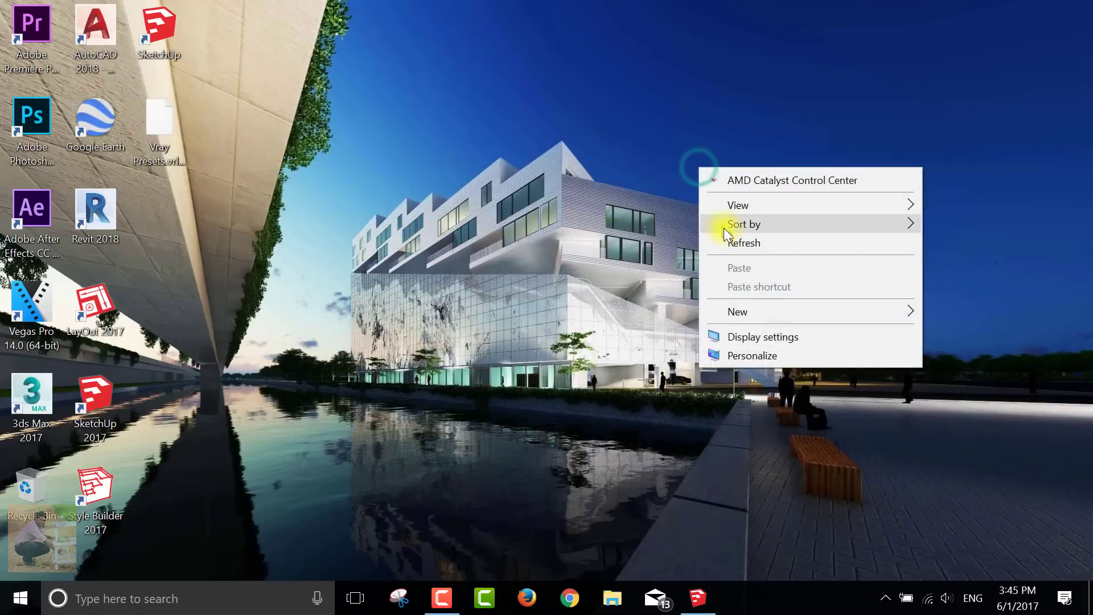
click(734, 243)
click(698, 598)
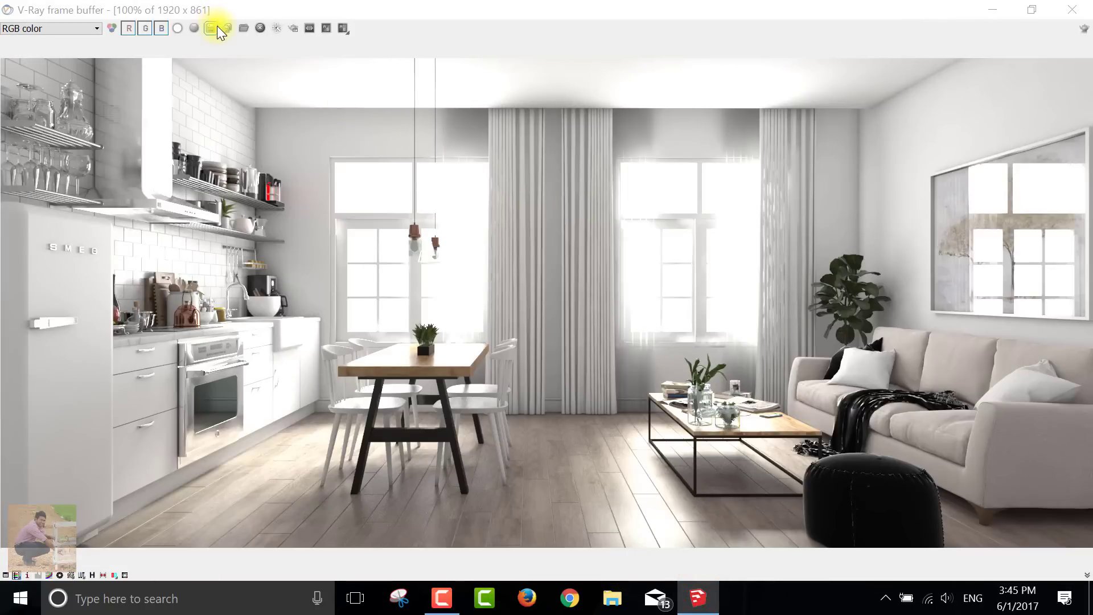
Save the render to the Desktop as a TIFF named 'Living Room & Kitchen'
click(215, 26)
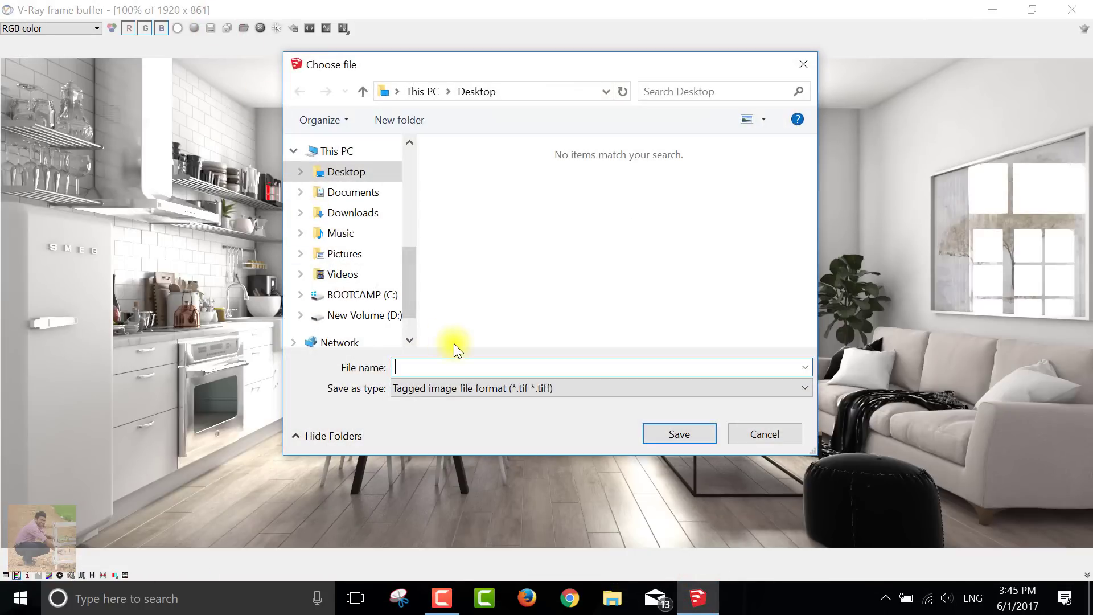
text(L)
text(ivi)
text(ng)
text(he)
text(n 2)
key(BackSpace)
click(665, 434)
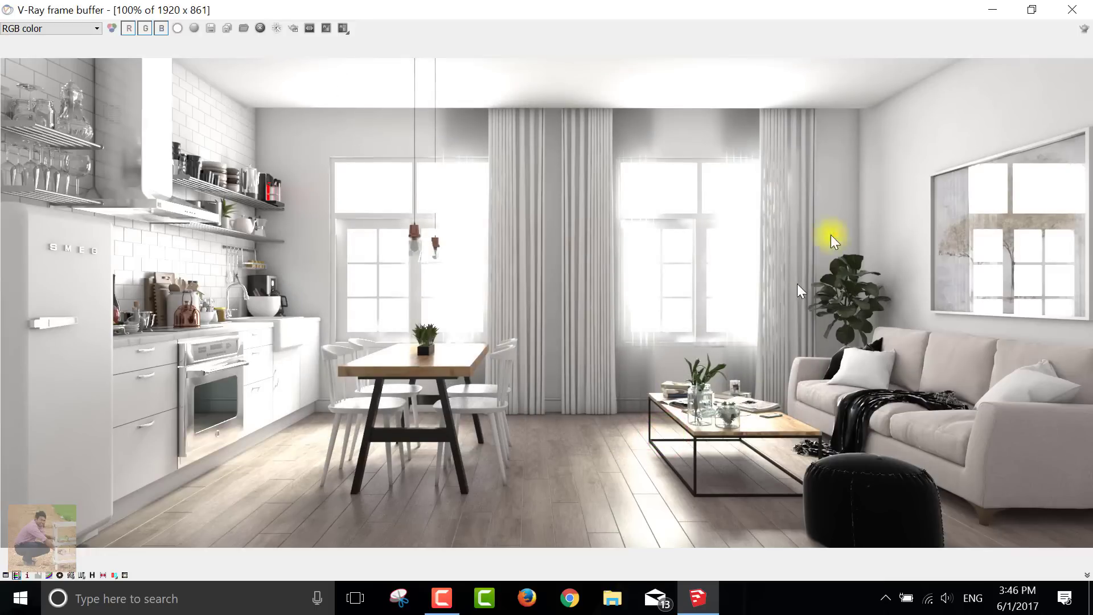
click(1090, 603)
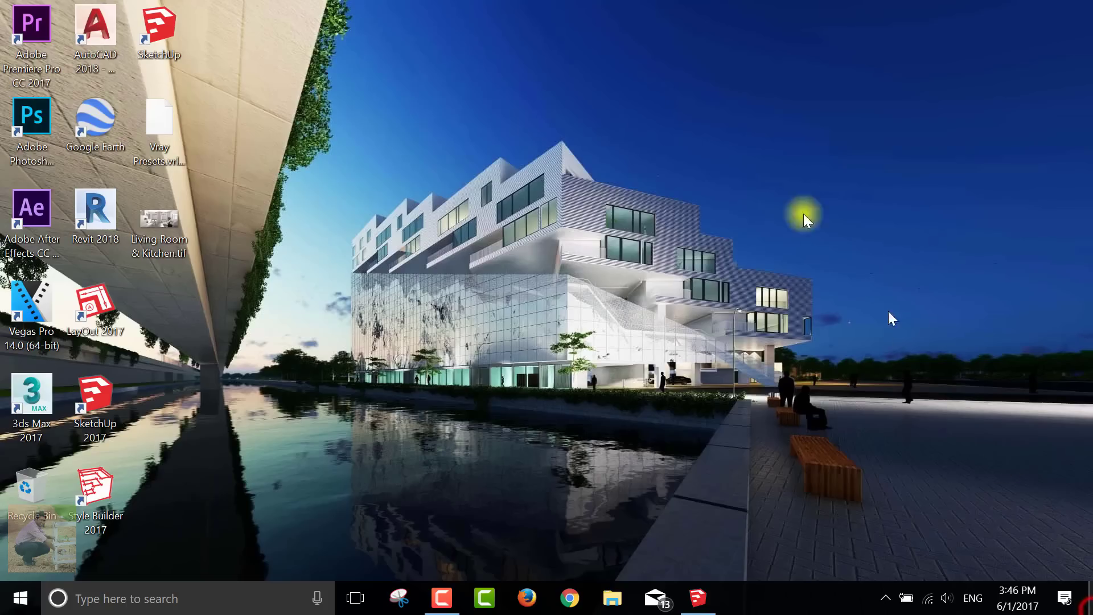
click(167, 238)
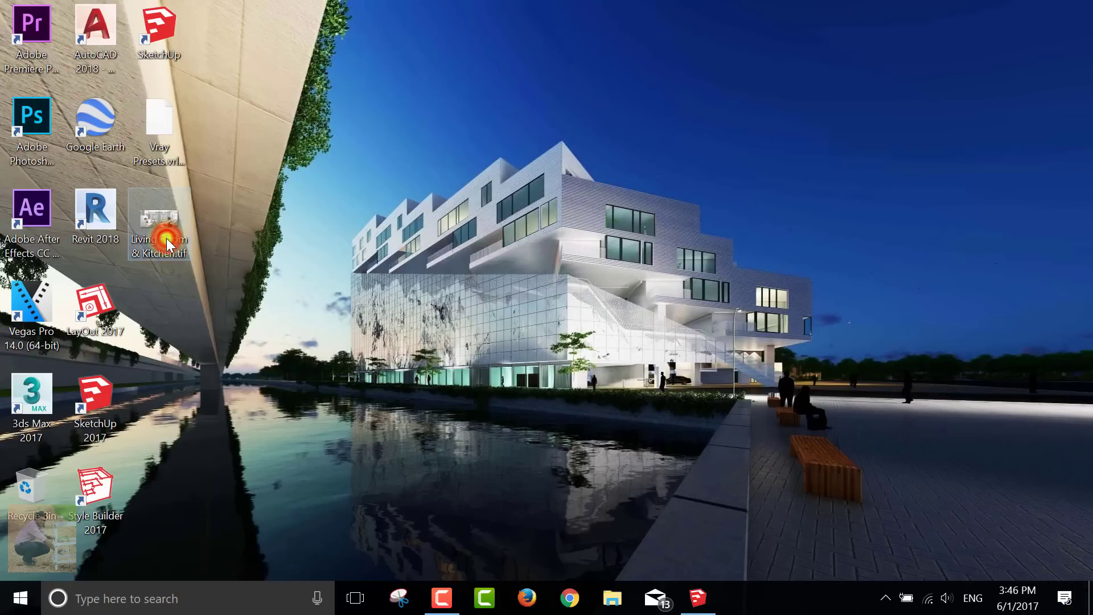
double_click(166, 238)
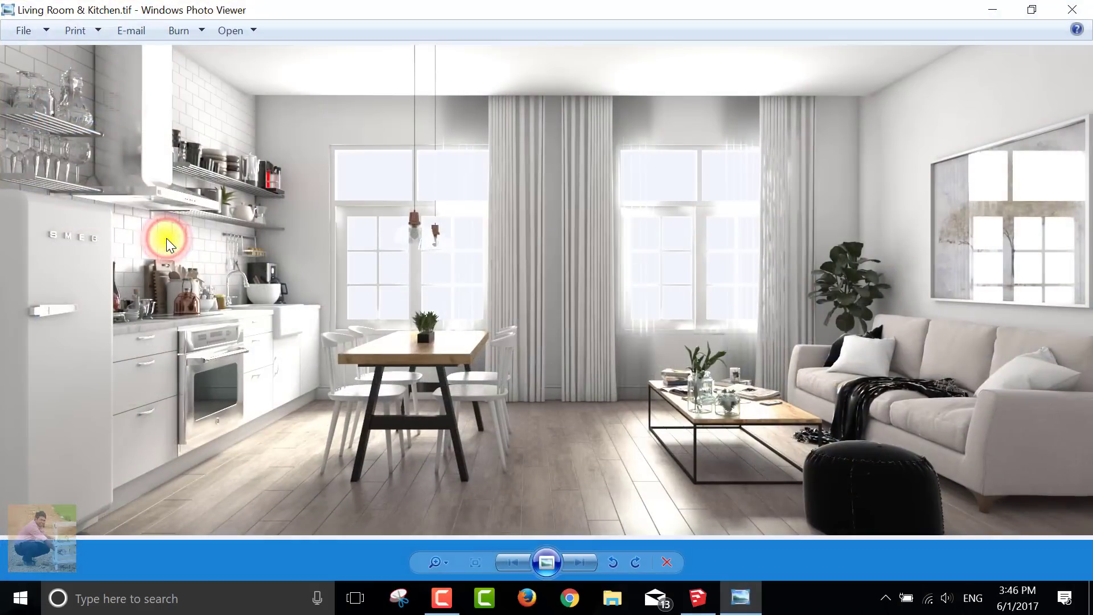
click(546, 563)
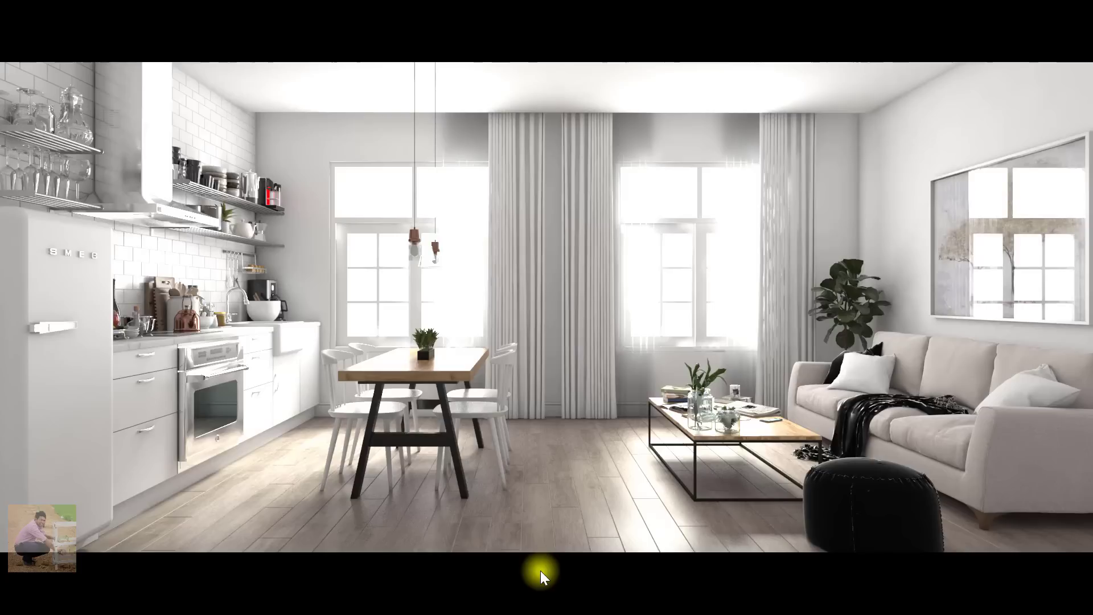
key(Escape)
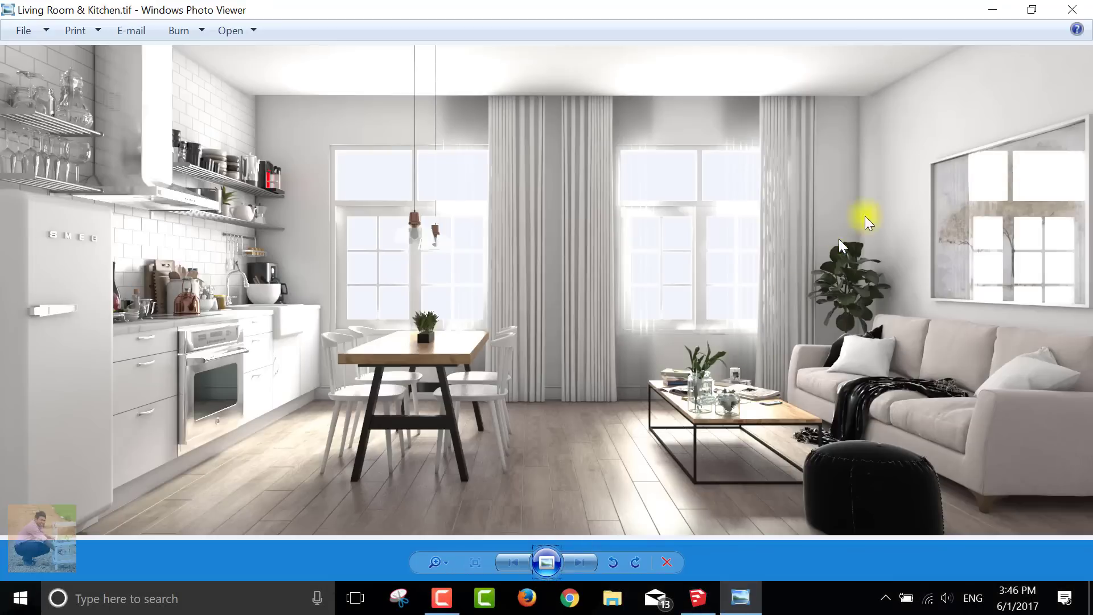
click(1051, 8)
Close the image viewer, launch Photoshop, and try opening the TIF, dismissing the invalid-document error
click(999, 47)
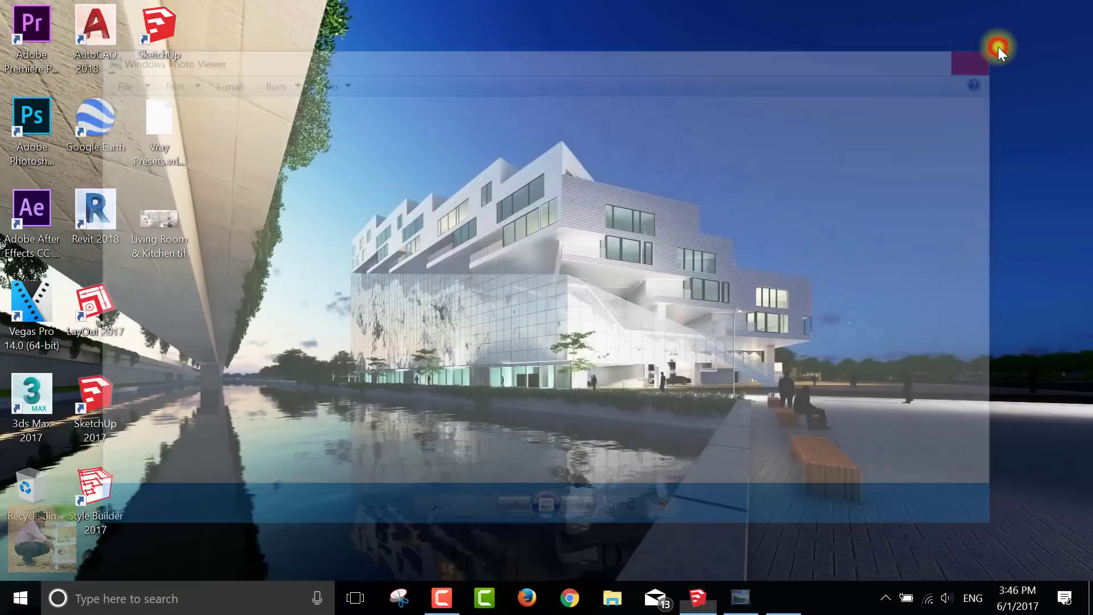
click(47, 114)
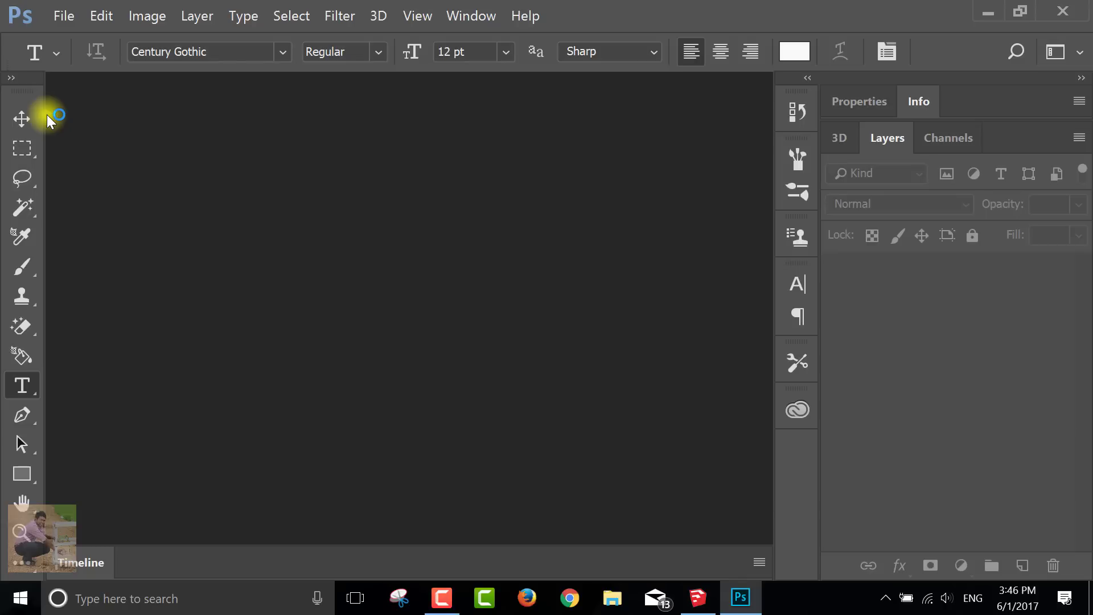
click(57, 14)
click(115, 83)
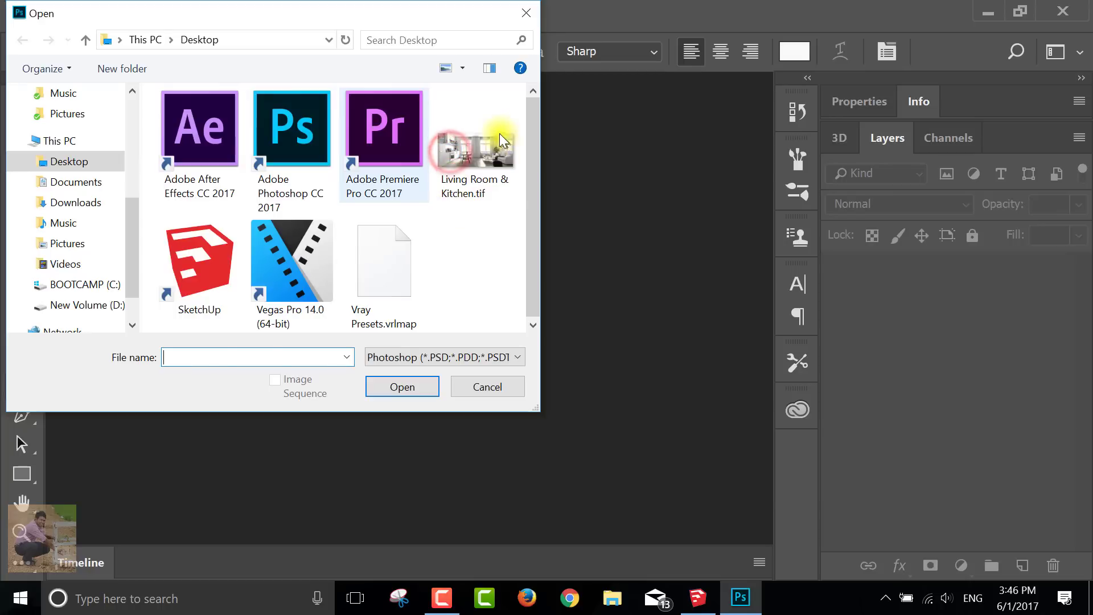
click(450, 152)
click(402, 388)
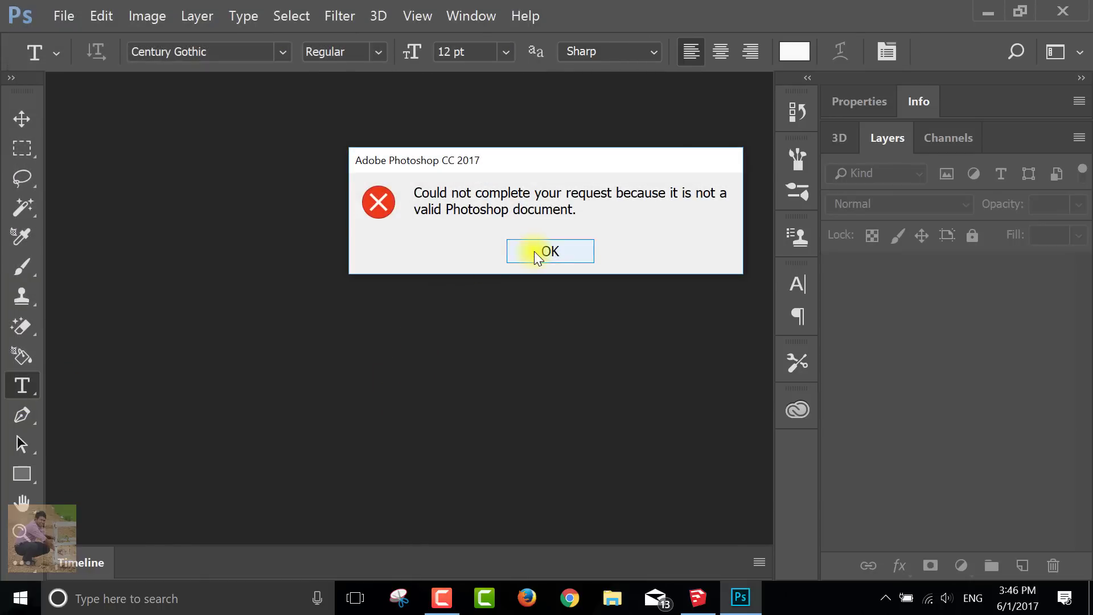
click(534, 251)
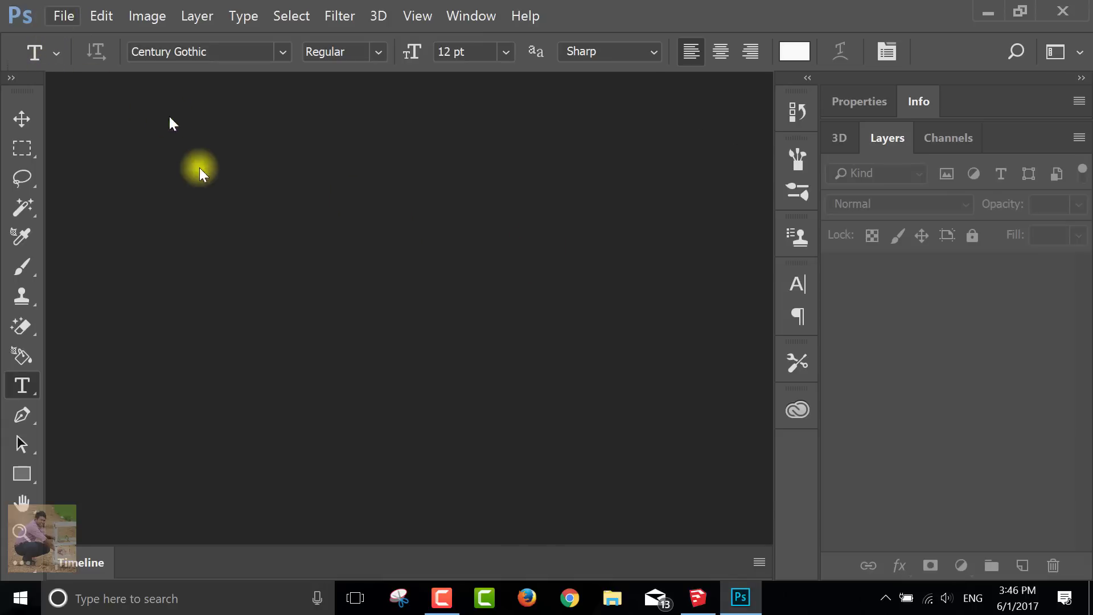
Reopen Living Room & Kitchen.tif via Open As with the Camera Raw format
click(61, 16)
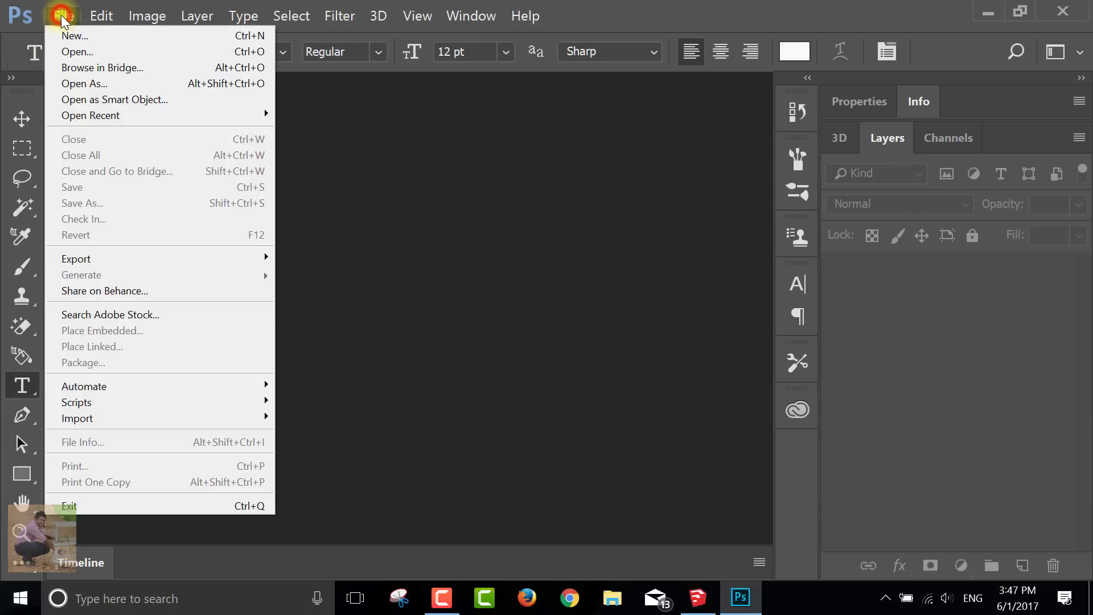
click(92, 83)
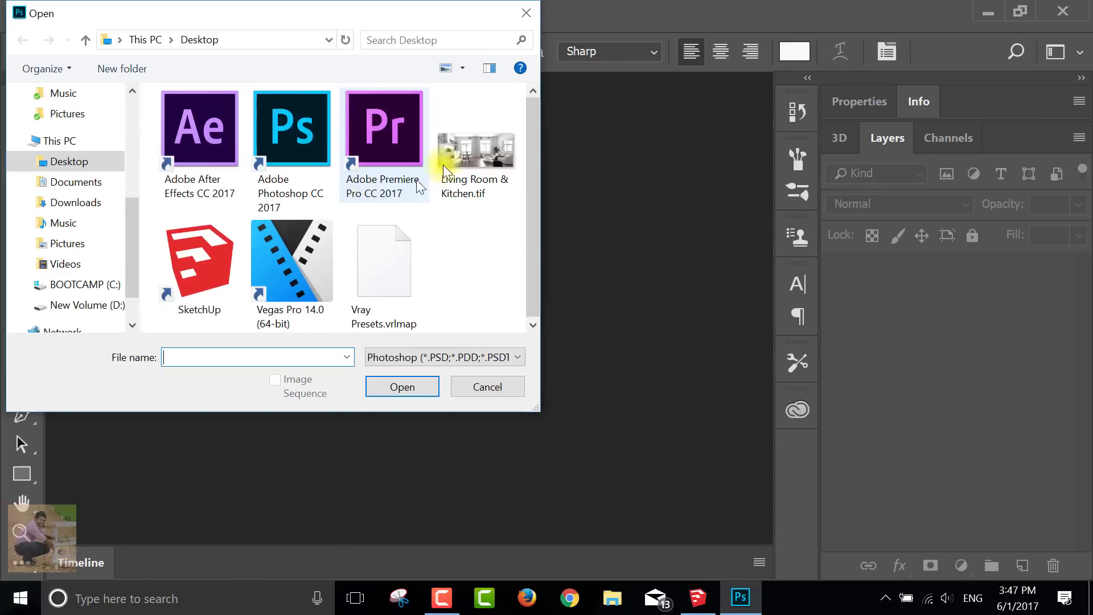
click(447, 153)
click(447, 352)
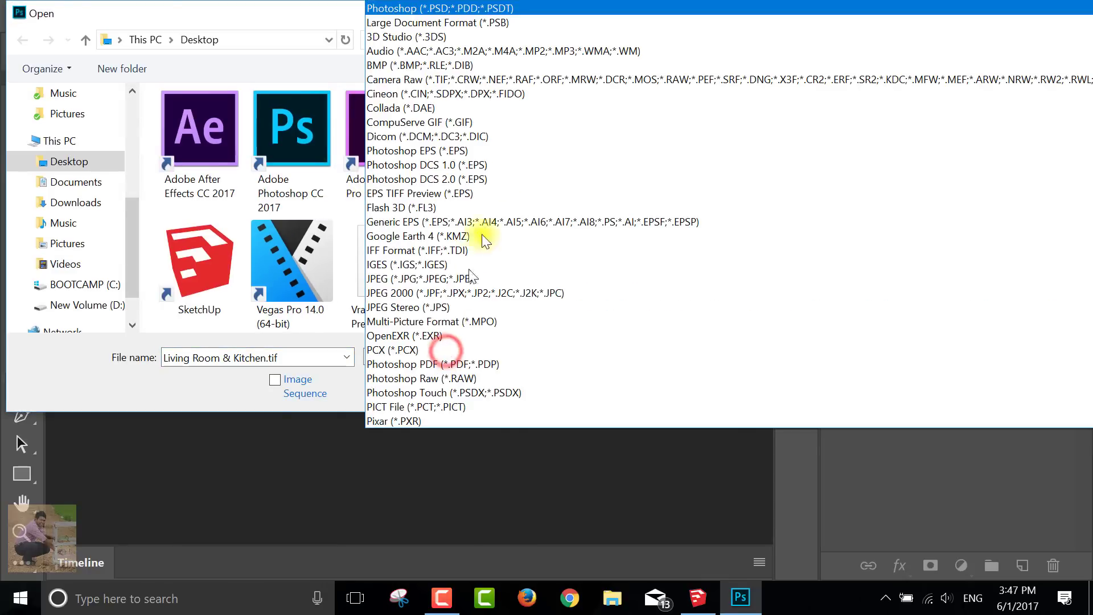
click(524, 78)
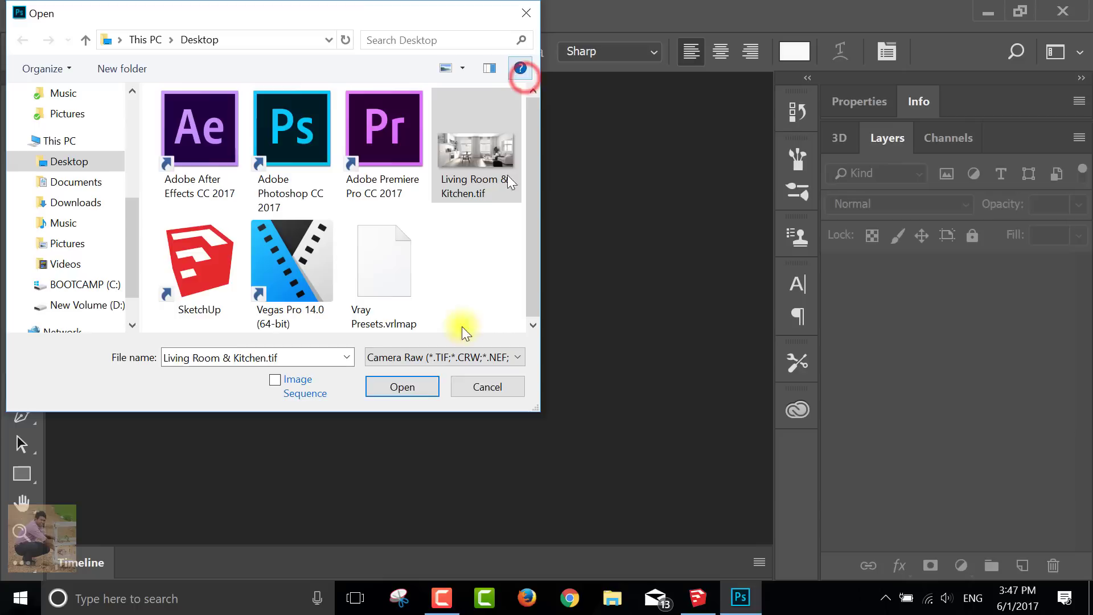
click(412, 393)
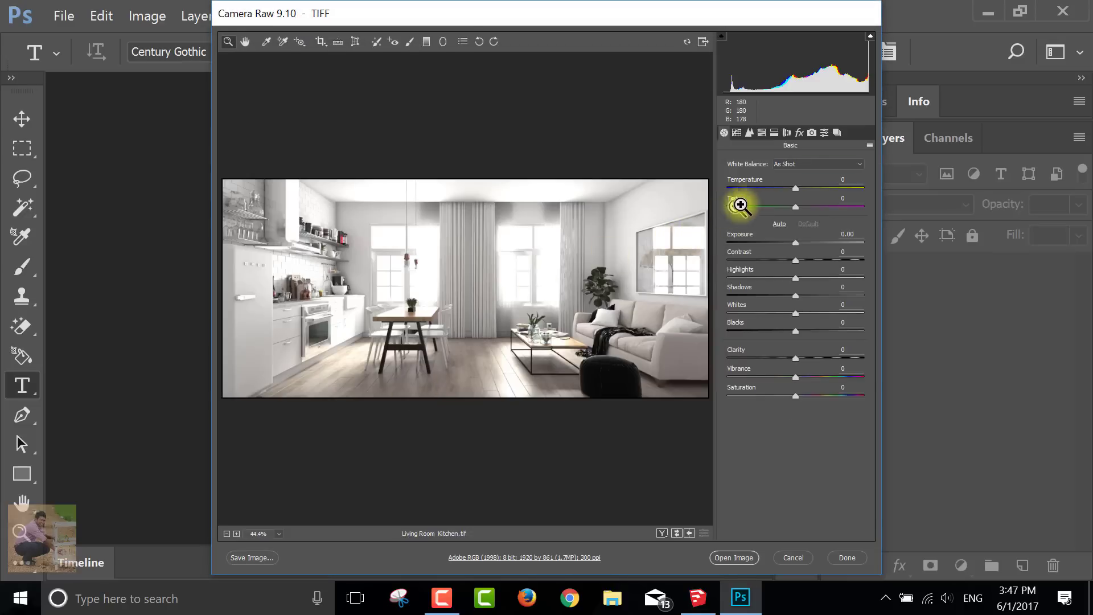
Warm the temperature slightly, set tint to +10 and darken exposure to -0.70
click(796, 188)
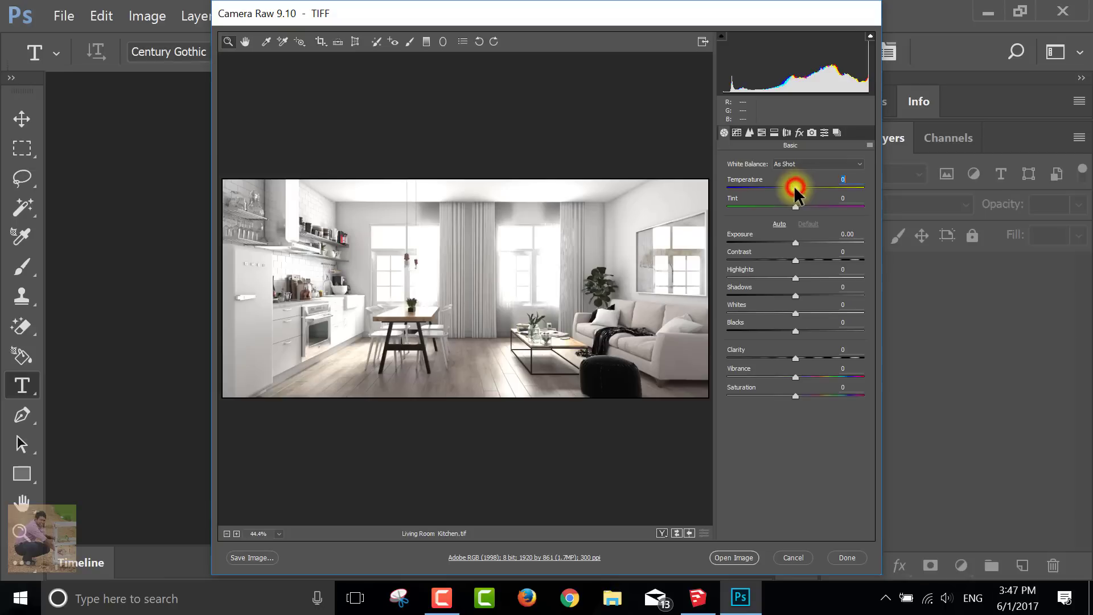
drag(795, 188, 797, 192)
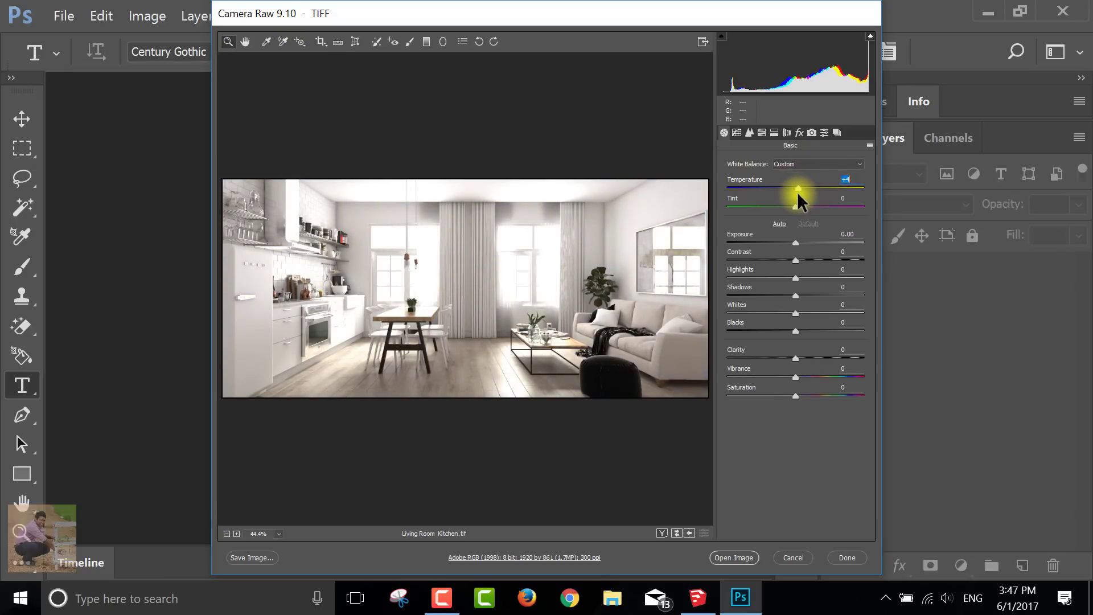
mouse_move(795, 206)
mouse_down()
mouse_move(778, 207)
mouse_move(803, 208)
mouse_up()
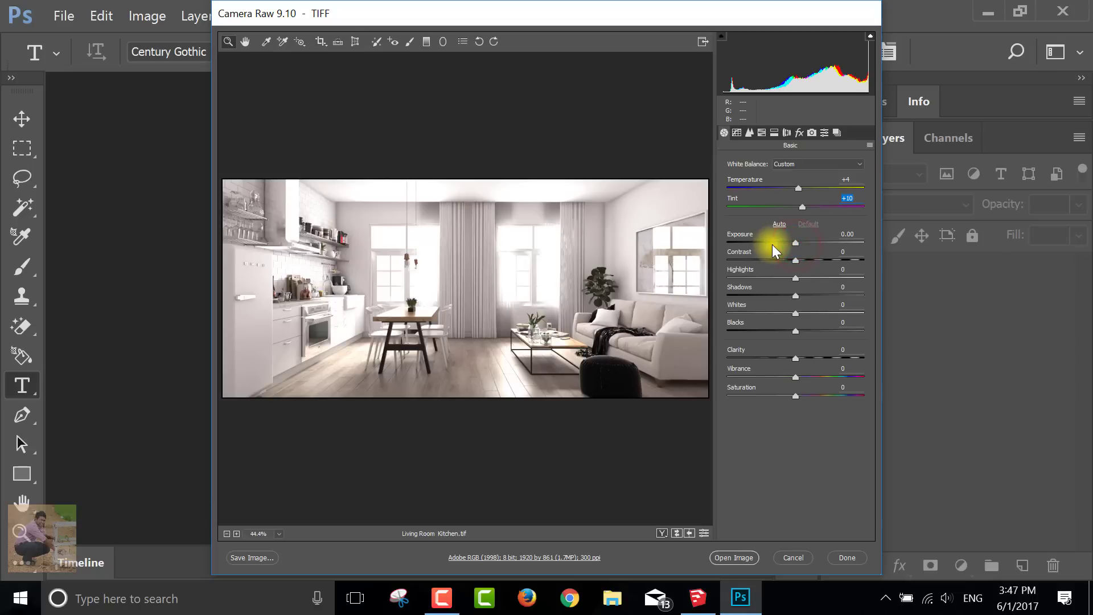
click(780, 243)
click(789, 243)
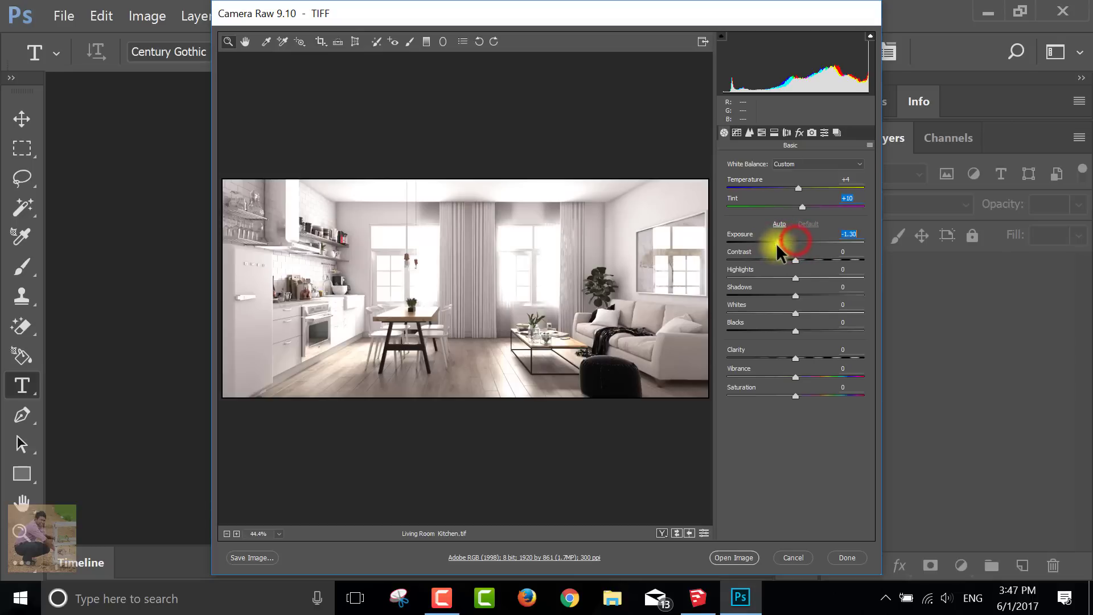
mouse_move(793, 244)
mouse_down()
mouse_move(779, 244)
mouse_move(800, 265)
mouse_move(752, 268)
mouse_move(842, 262)
mouse_move(773, 276)
mouse_move(822, 261)
mouse_move(736, 262)
mouse_move(753, 259)
mouse_up()
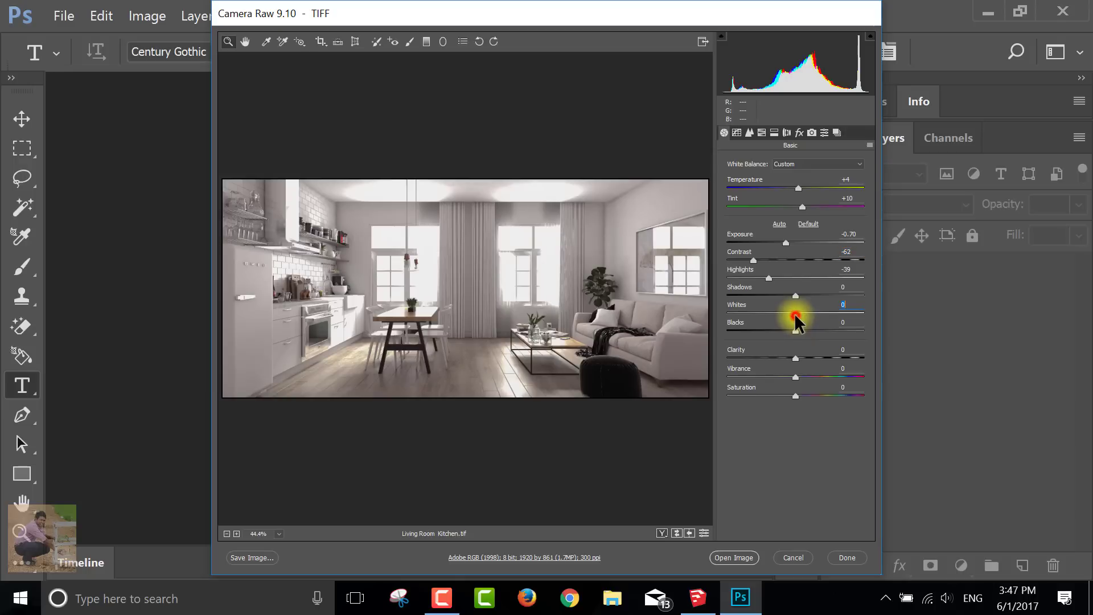
Fine-tune the whites, raise vibrance to +34 and saturation to +61, and show the HSL/Grayscale controls
mouse_move(793, 312)
mouse_down()
mouse_move(842, 312)
mouse_move(769, 315)
mouse_move(800, 312)
mouse_move(813, 359)
mouse_move(829, 358)
mouse_move(808, 359)
mouse_up()
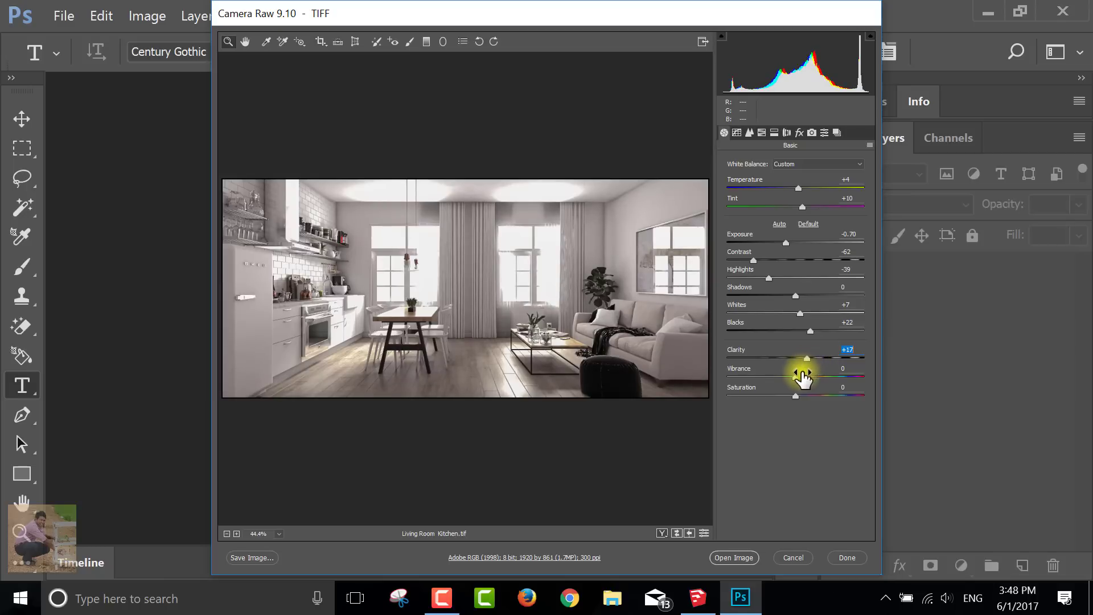
drag(797, 376, 834, 370)
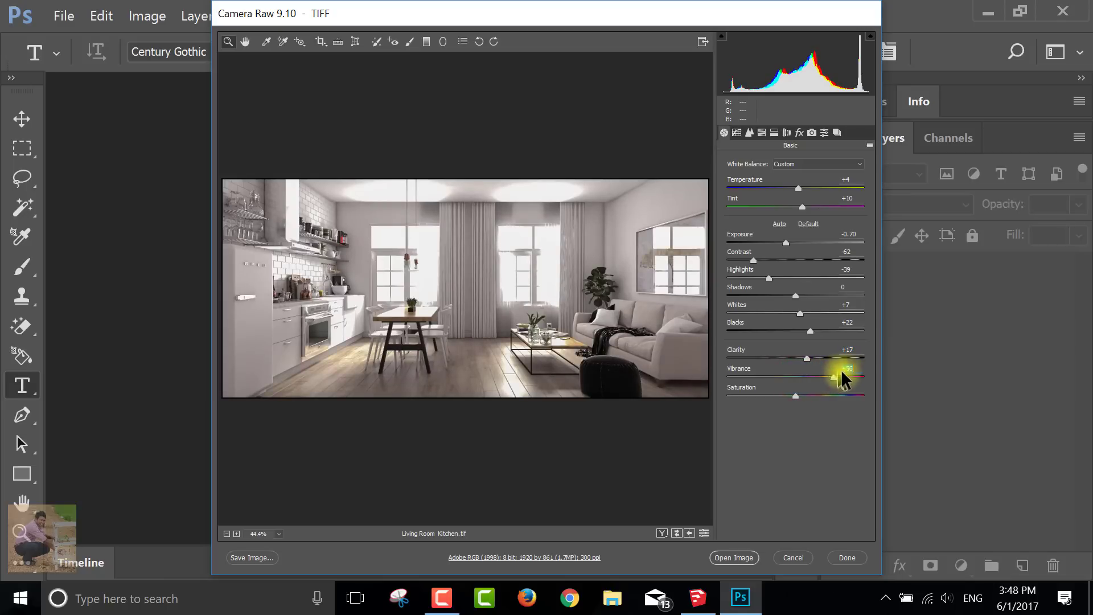
click(795, 395)
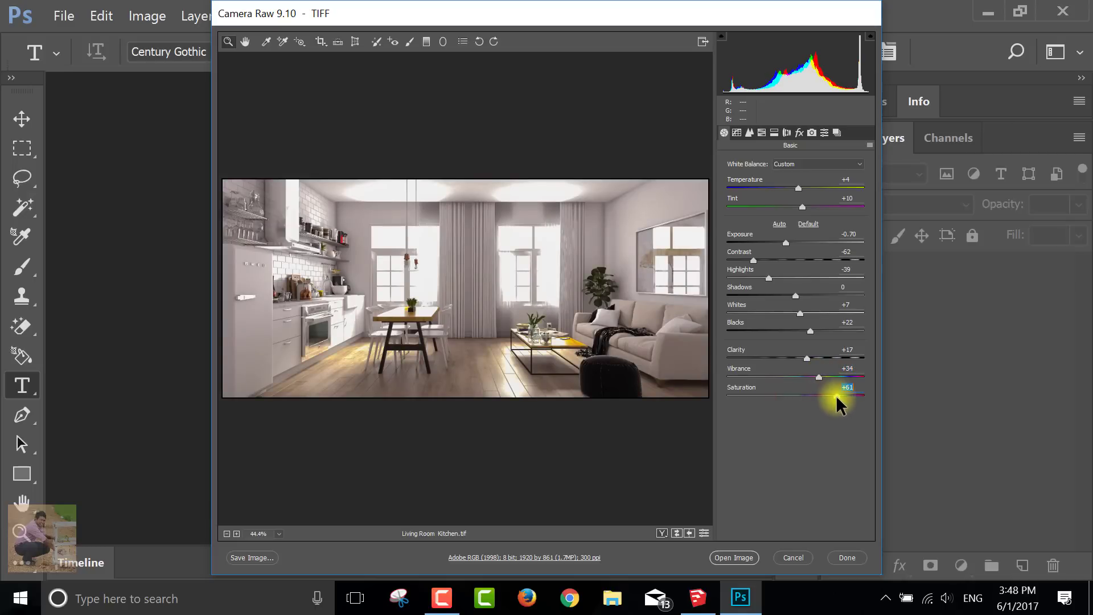
click(762, 132)
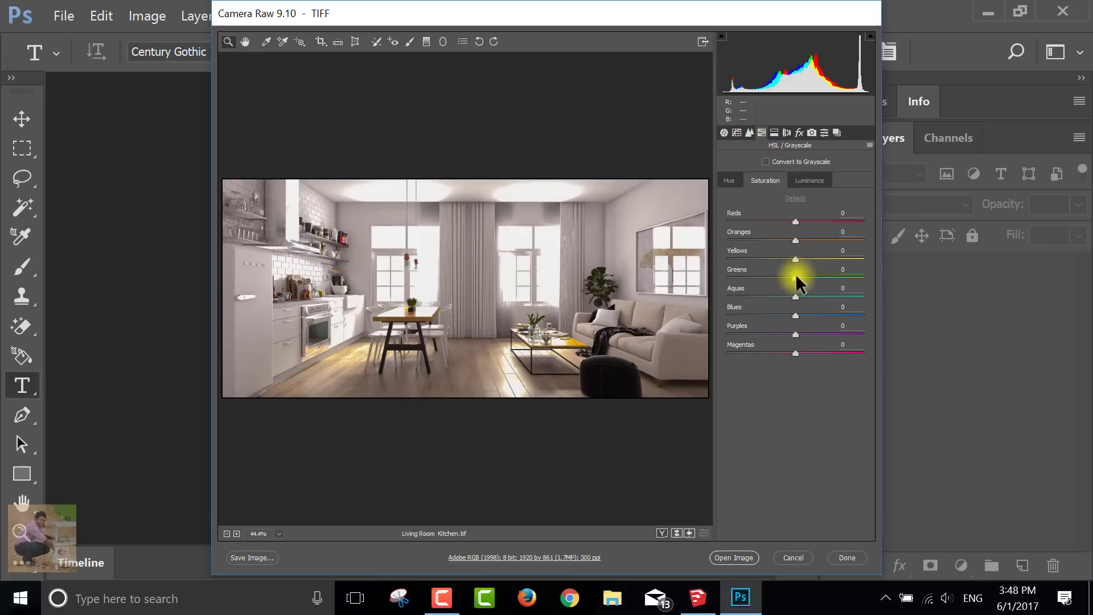
Raise Greens saturation to +44 and Aquas to +78, tweak Purples, and open the image in Photoshop
drag(796, 277, 838, 271)
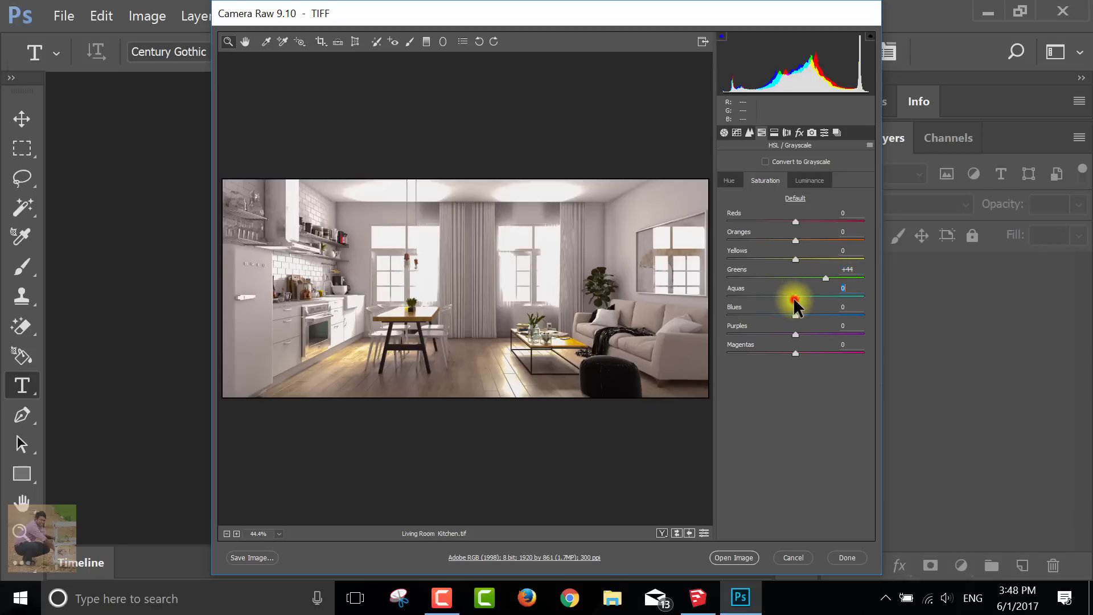
mouse_move(795, 297)
mouse_down()
mouse_move(869, 299)
mouse_move(848, 299)
mouse_up()
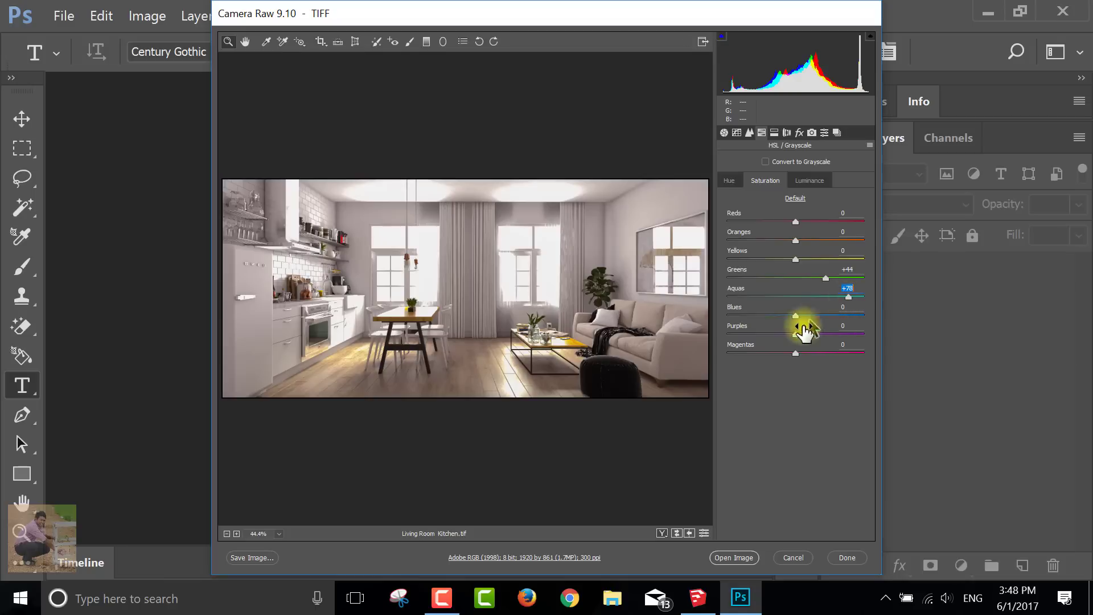
drag(795, 337, 789, 338)
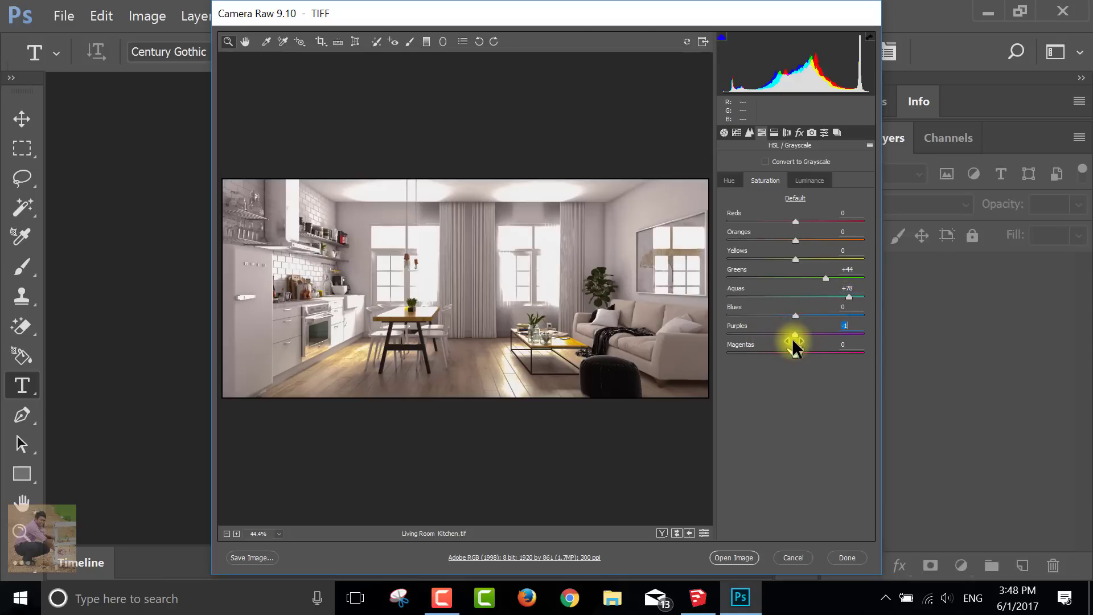
click(734, 558)
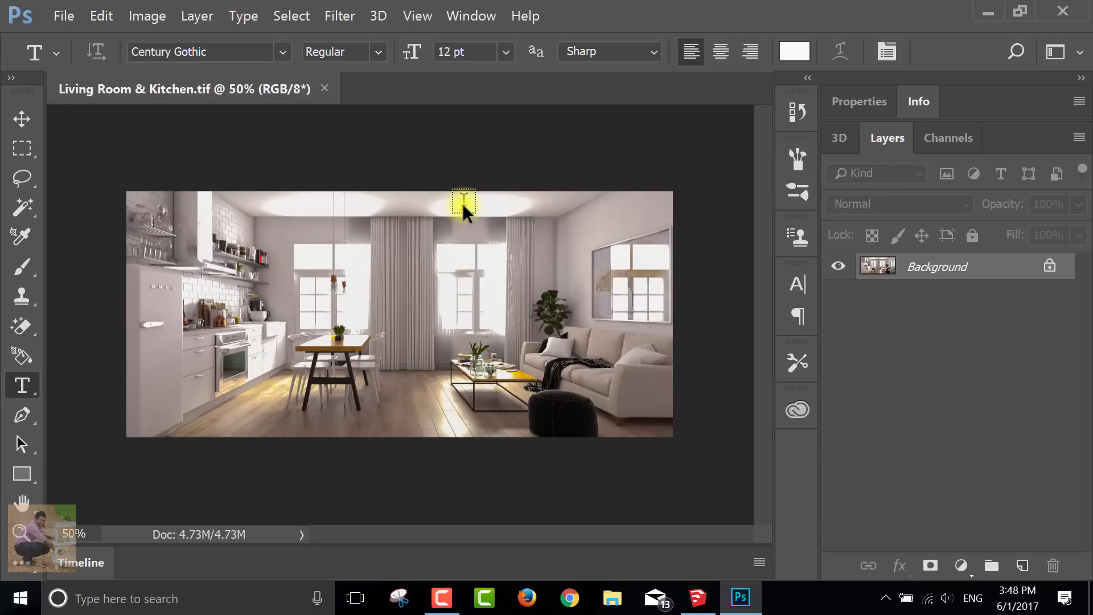
Save the render to the desktop as Living Room & Kitchen.png with default PNG options, then minimize Photoshop
click(64, 16)
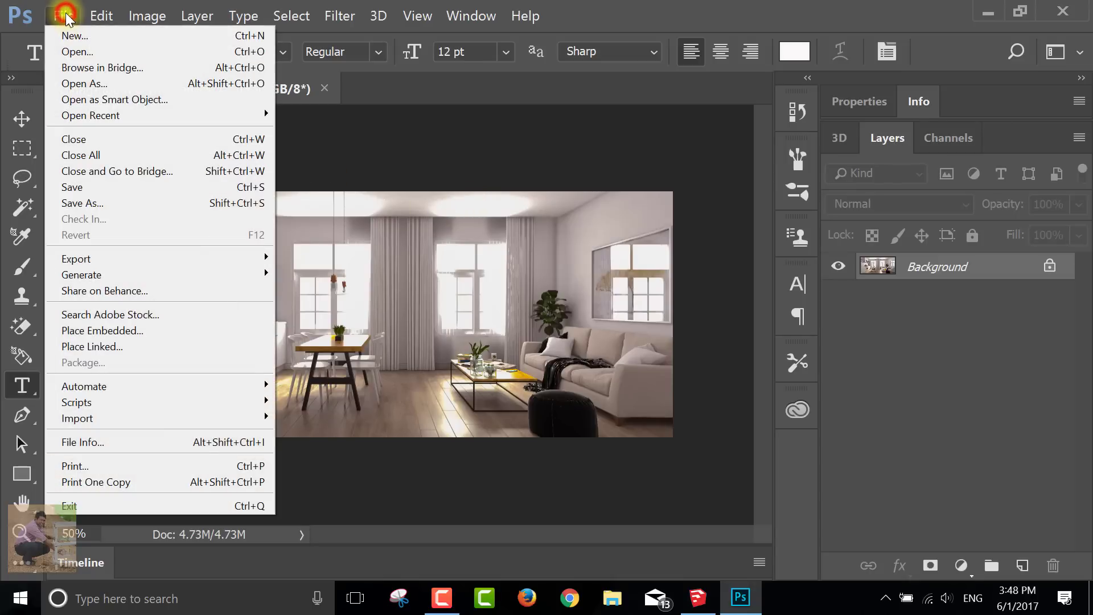
click(109, 202)
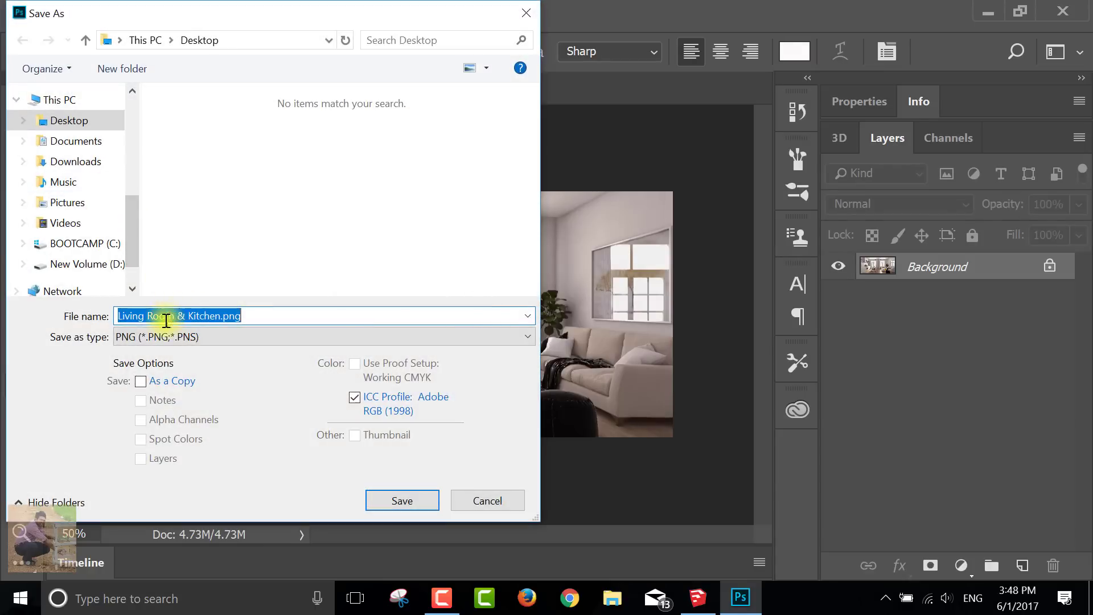
click(407, 501)
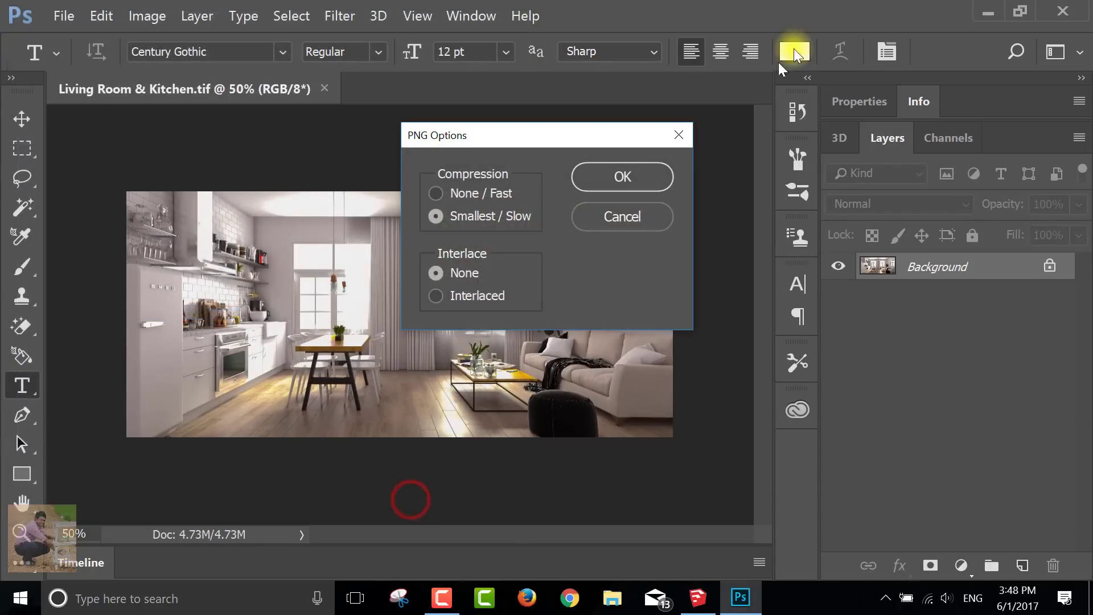
click(621, 177)
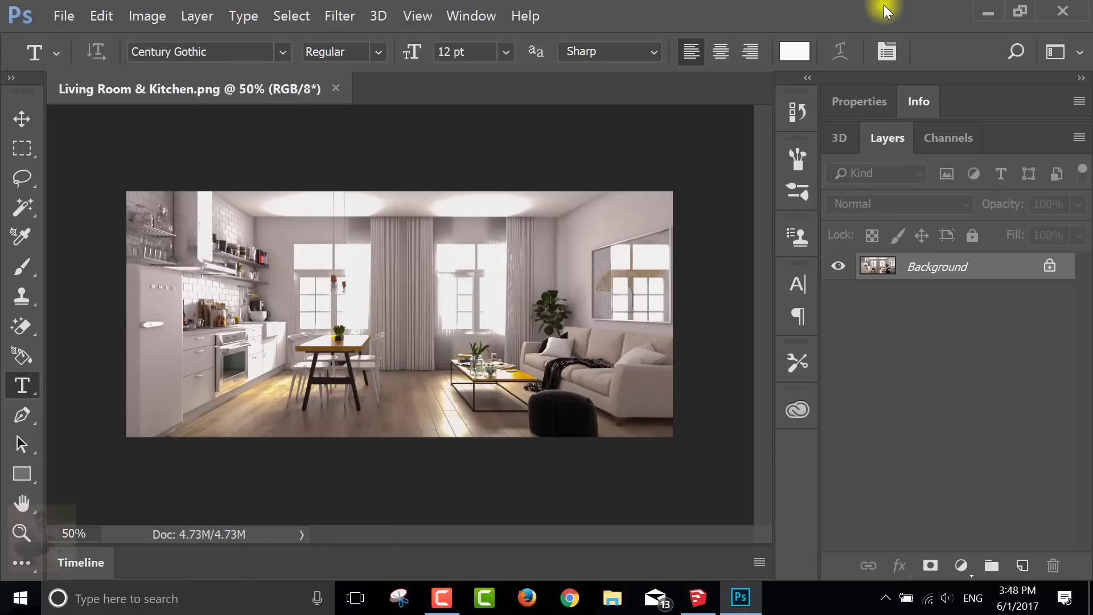
click(988, 11)
Open Living Room & Kitchen.png from the desktop in Photos and view it full-screen
click(448, 221)
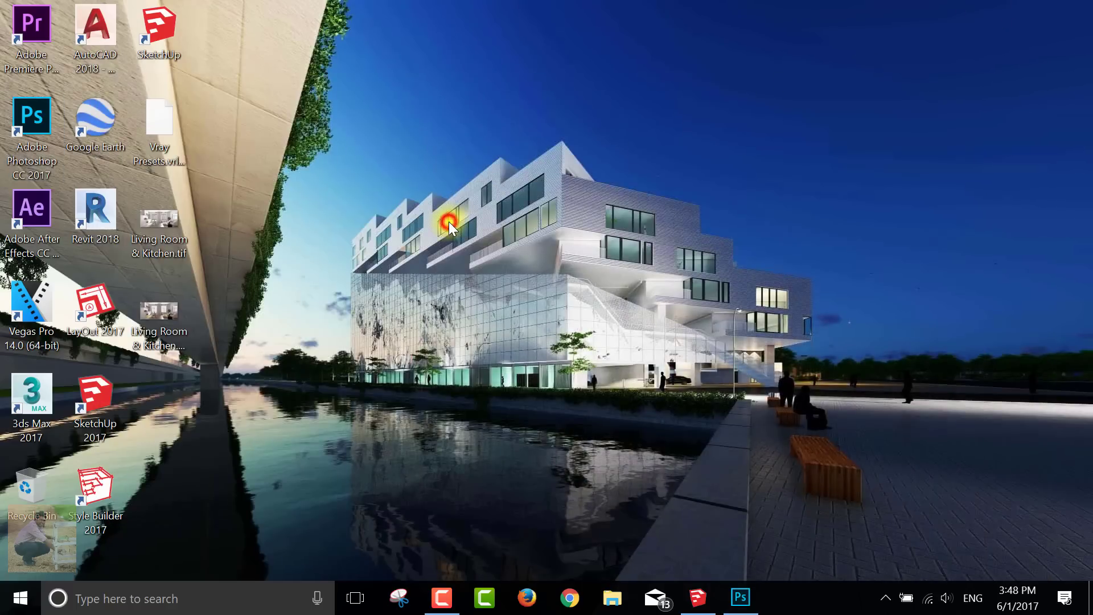
double_click(160, 311)
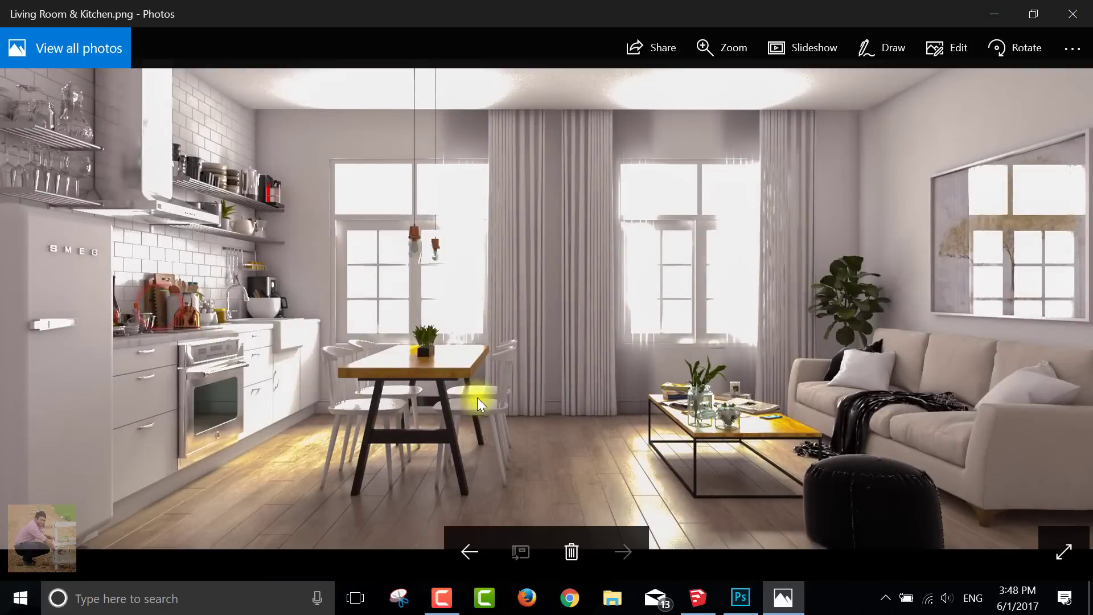
click(1064, 551)
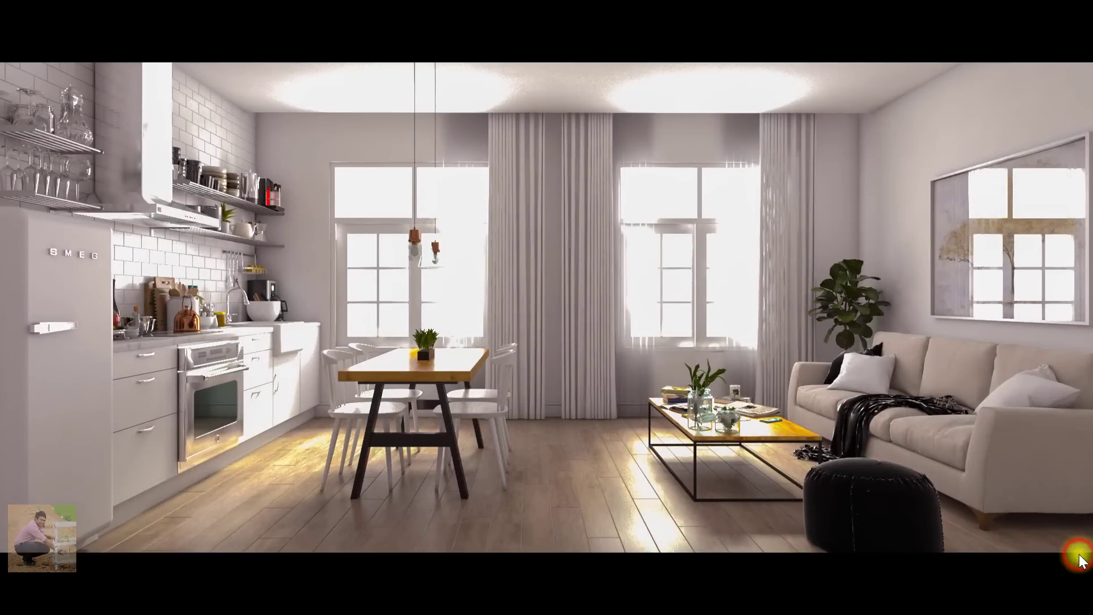